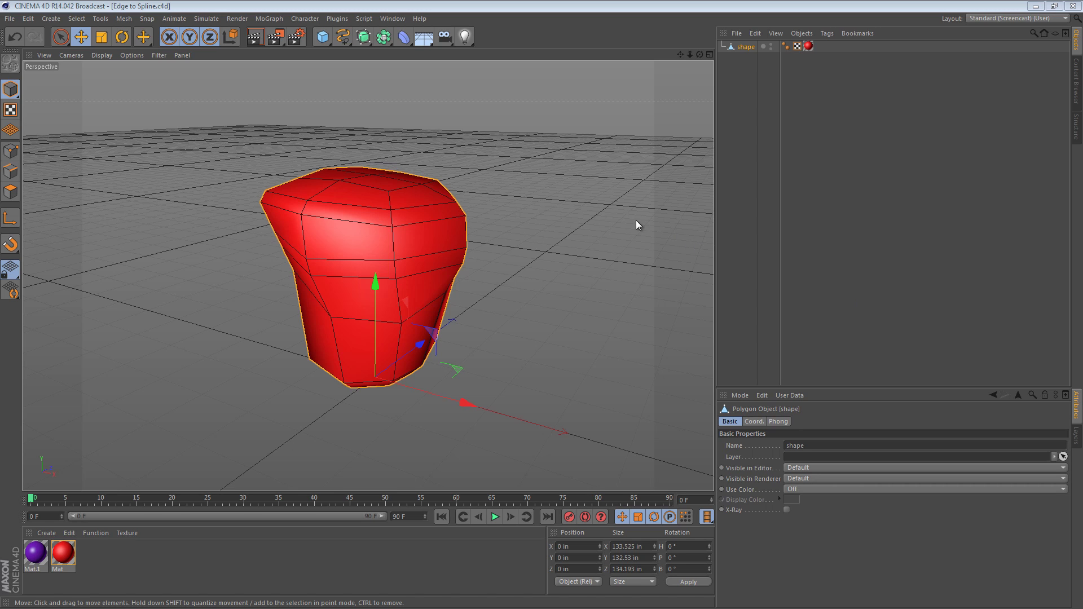
{"action": "left_click", "coordinate": [535, 162]}
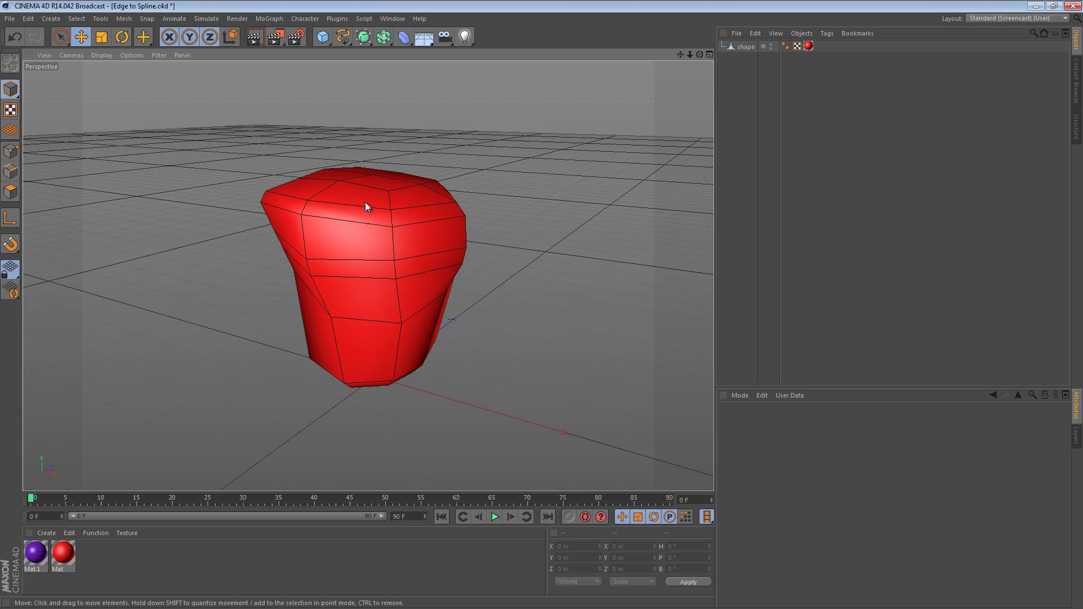
{"action": "right_click_drag", "start_coordinate": [348, 195], "coordinate": [405, 195], "text": "alt"}
{"action": "mouse_move", "coordinate": [427, 199]}
{"action": "left_mouse_down", "text": "alt"}
{"action": "mouse_move", "coordinate": [404, 242]}
{"action": "mouse_move", "coordinate": [466, 270]}
{"action": "mouse_move", "coordinate": [603, 269]}
{"action": "mouse_move", "coordinate": [662, 254]}
{"action": "mouse_move", "coordinate": [672, 217]}
{"action": "mouse_move", "coordinate": [618, 207]}
{"action": "mouse_move", "coordinate": [401, 239]}
{"action": "mouse_move", "coordinate": [365, 271]}
{"action": "mouse_move", "coordinate": [365, 322]}
{"action": "mouse_move", "coordinate": [379, 353]}
{"action": "mouse_move", "coordinate": [421, 362]}
{"action": "mouse_move", "coordinate": [442, 330]}
{"action": "mouse_move", "coordinate": [412, 295]}
{"action": "mouse_move", "coordinate": [333, 259]}
{"action": "mouse_move", "coordinate": [444, 282]}
{"action": "left_mouse_up", "text": "alt"}
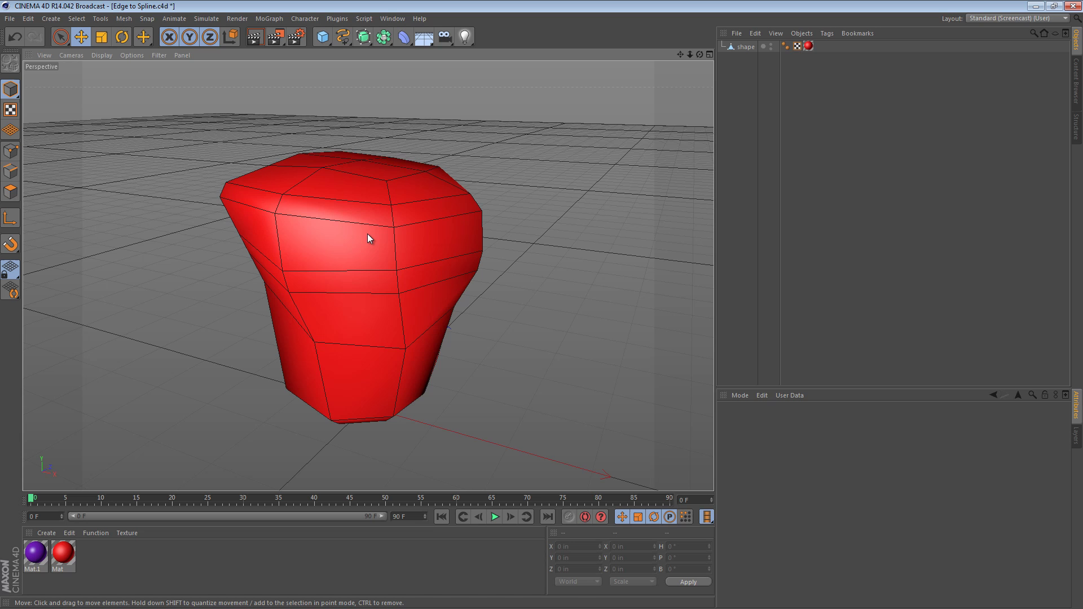
{"action": "middle_click_drag", "start_coordinate": [364, 228], "coordinate": [379, 224], "text": "alt"}
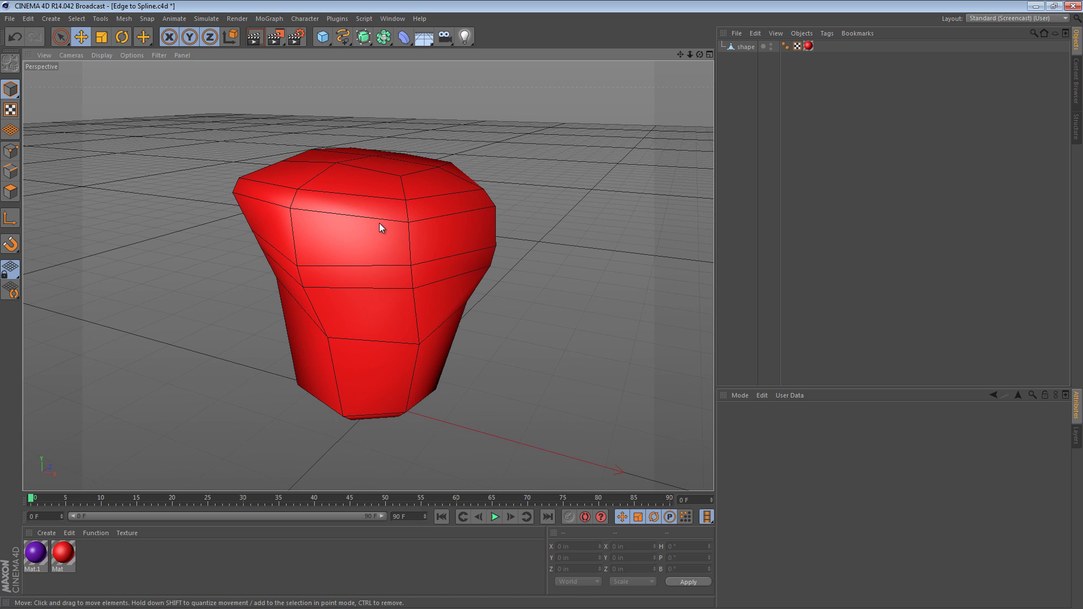
{"action": "left_click_drag", "start_coordinate": [406, 175], "coordinate": [377, 235], "text": "alt"}
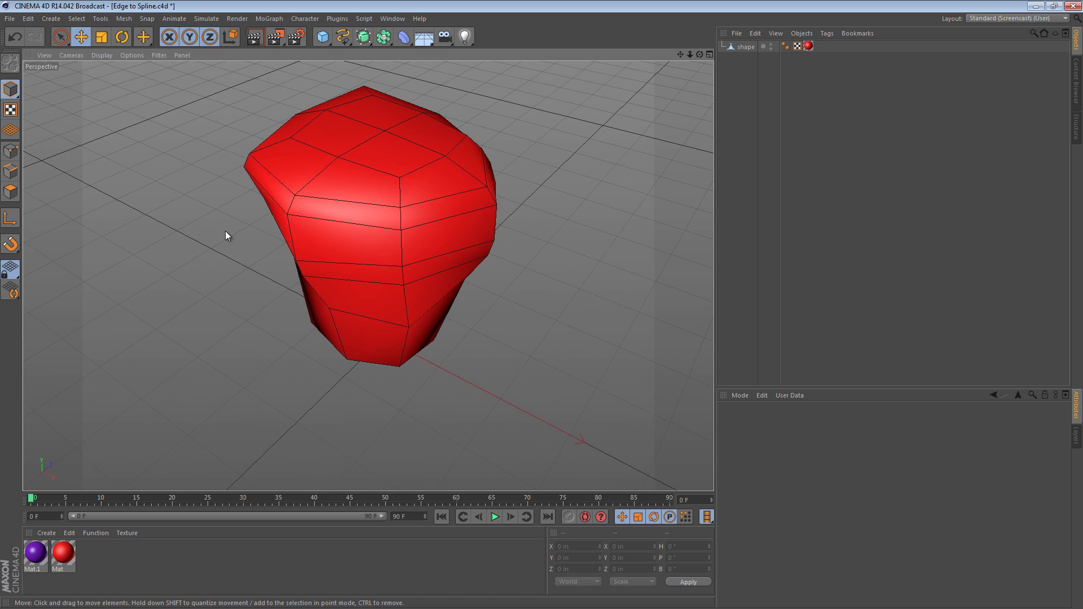
- Select the shape object and make its points editable in point mode
{"action": "left_click", "coordinate": [10, 151]}
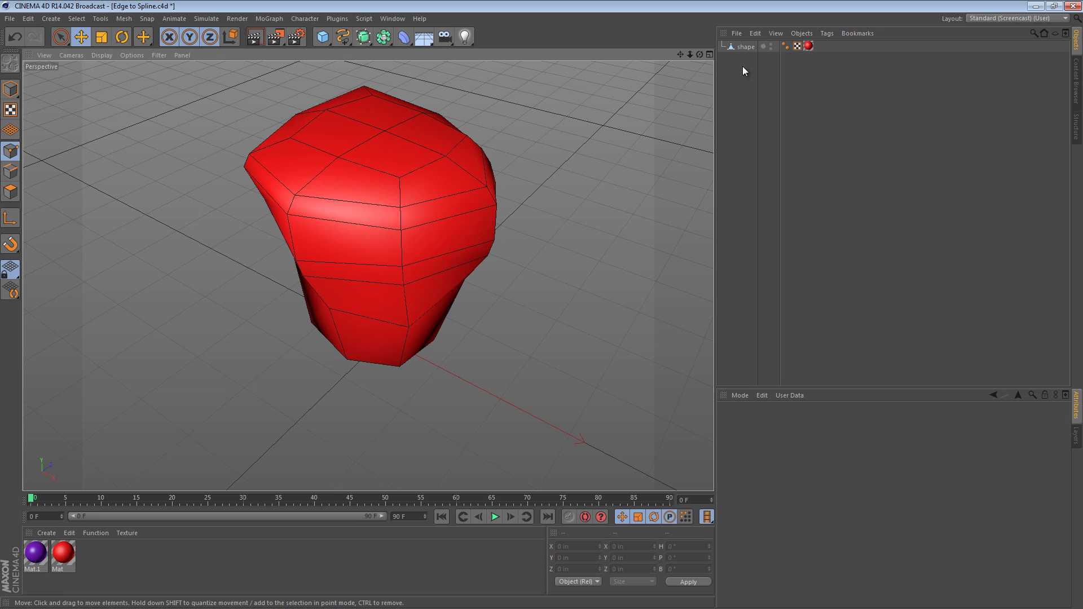
{"action": "left_click", "coordinate": [750, 47]}
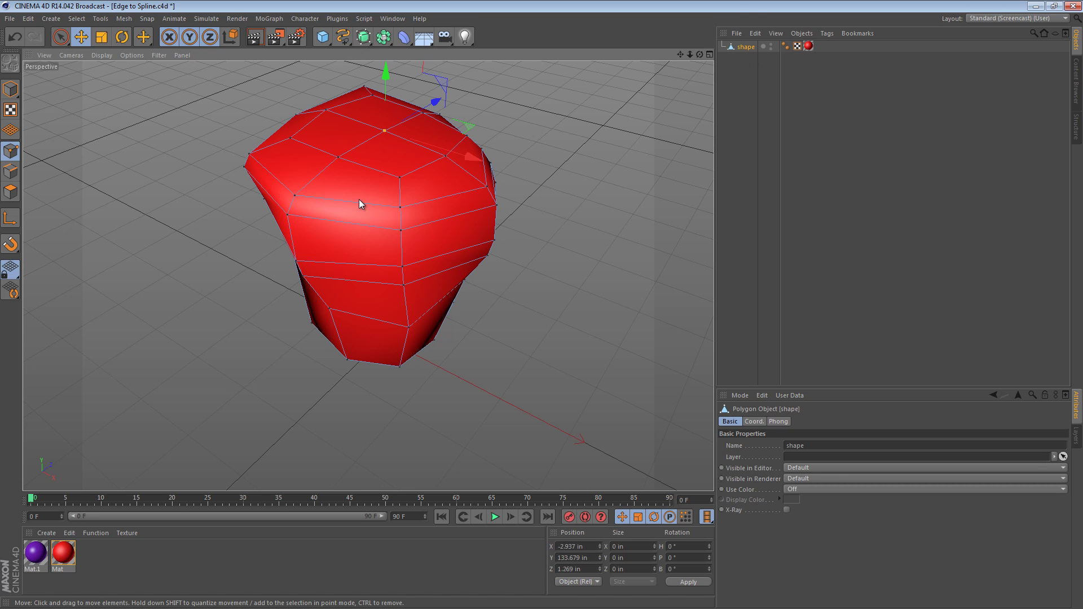
{"action": "mouse_move", "coordinate": [359, 200]}
{"action": "left_mouse_down", "text": "alt"}
{"action": "mouse_move", "coordinate": [475, 165]}
{"action": "mouse_move", "coordinate": [495, 147]}
{"action": "mouse_move", "coordinate": [425, 126]}
{"action": "mouse_move", "coordinate": [320, 119]}
{"action": "mouse_move", "coordinate": [269, 135]}
{"action": "mouse_move", "coordinate": [265, 154]}
{"action": "mouse_move", "coordinate": [300, 188]}
{"action": "mouse_move", "coordinate": [480, 187]}
{"action": "left_mouse_up", "text": "alt"}
{"action": "middle_click_drag", "start_coordinate": [405, 220], "coordinate": [417, 183], "text": "alt"}
{"action": "mouse_move", "coordinate": [310, 207]}
{"action": "left_mouse_down", "text": "alt"}
{"action": "mouse_move", "coordinate": [503, 150]}
{"action": "mouse_move", "coordinate": [509, 94]}
{"action": "mouse_move", "coordinate": [304, 159]}
{"action": "mouse_move", "coordinate": [277, 213]}
{"action": "left_mouse_up", "text": "alt"}
{"action": "middle_click_drag", "start_coordinate": [357, 180], "coordinate": [354, 186], "text": "alt"}
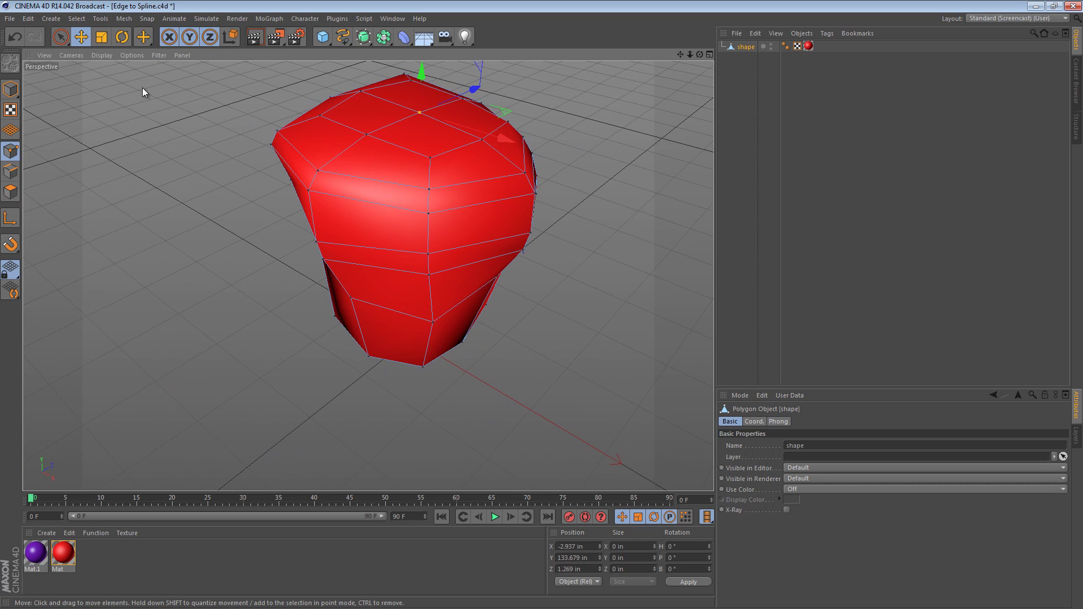
- Select the line of points running from the shape's top centre down the front to its base with Live Selection
{"action": "left_click_drag", "start_coordinate": [63, 37], "coordinate": [104, 57]}
{"action": "mouse_move", "coordinate": [351, 146]}
{"action": "left_mouse_down"}
{"action": "mouse_move", "coordinate": [416, 127]}
{"action": "mouse_move", "coordinate": [363, 145]}
{"action": "mouse_move", "coordinate": [309, 193]}
{"action": "left_mouse_up"}
{"action": "left_click_drag", "start_coordinate": [327, 198], "coordinate": [417, 143], "text": "alt"}
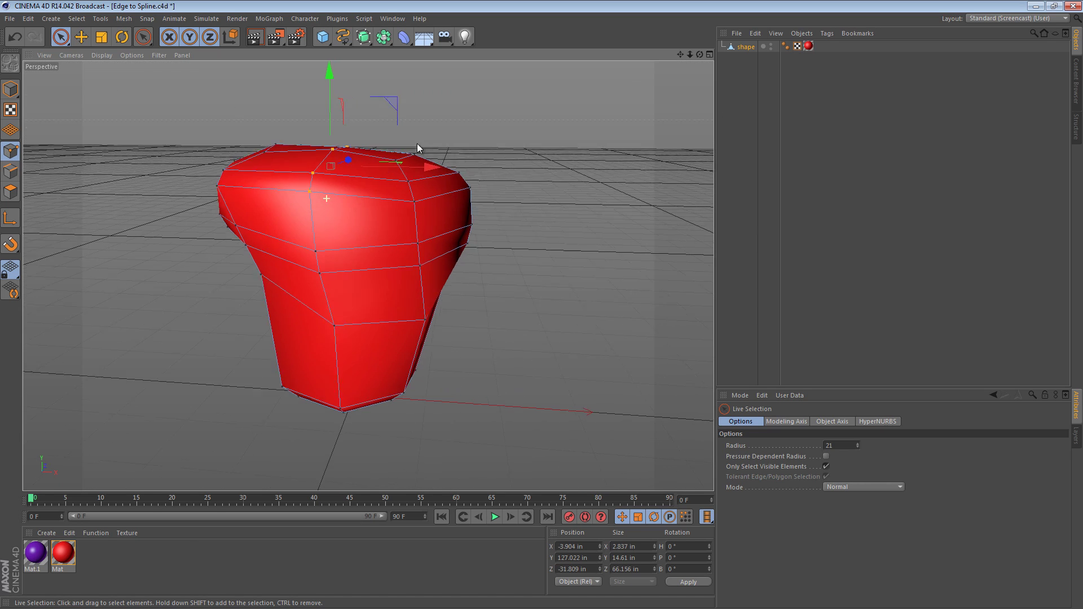
{"action": "mouse_move", "coordinate": [348, 230]}
{"action": "left_mouse_down", "text": "shift"}
{"action": "mouse_move", "coordinate": [316, 259]}
{"action": "mouse_move", "coordinate": [339, 336]}
{"action": "left_mouse_up", "text": "shift"}
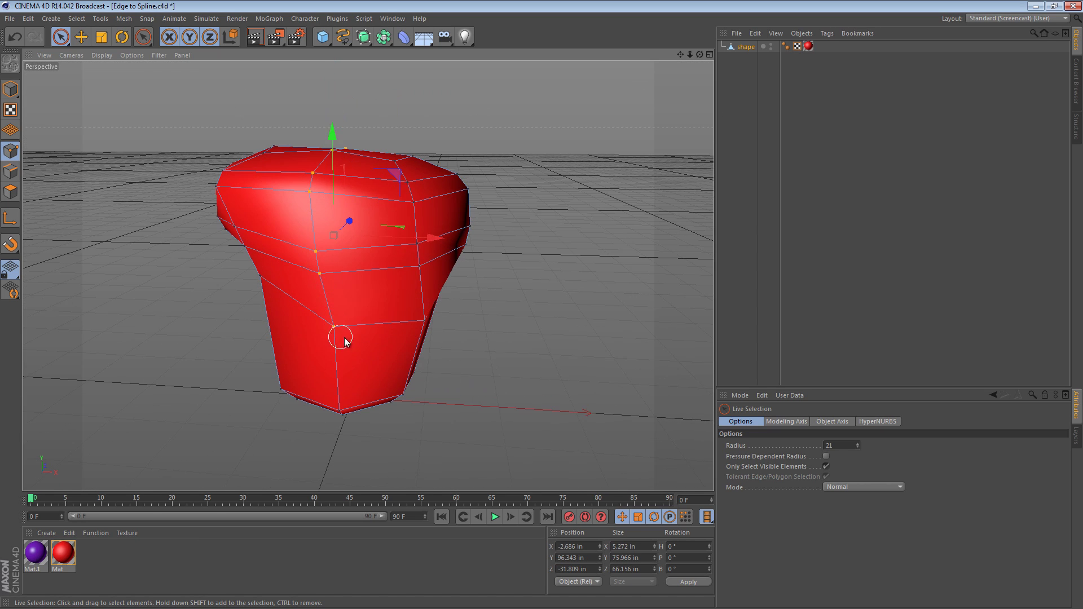
{"action": "mouse_move", "coordinate": [361, 291]}
{"action": "left_mouse_down", "text": "alt"}
{"action": "mouse_move", "coordinate": [155, 289]}
{"action": "mouse_move", "coordinate": [358, 286]}
{"action": "mouse_move", "coordinate": [319, 145]}
{"action": "left_mouse_up", "text": "alt"}
{"action": "mouse_move", "coordinate": [336, 333]}
{"action": "left_mouse_down", "text": "shift"}
{"action": "mouse_move", "coordinate": [351, 392]}
{"action": "mouse_move", "coordinate": [358, 357]}
{"action": "mouse_move", "coordinate": [309, 313]}
{"action": "mouse_move", "coordinate": [184, 331]}
{"action": "mouse_move", "coordinate": [290, 359]}
{"action": "mouse_move", "coordinate": [335, 431]}
{"action": "mouse_move", "coordinate": [386, 220]}
{"action": "mouse_move", "coordinate": [372, 276]}
{"action": "mouse_move", "coordinate": [373, 217]}
{"action": "mouse_move", "coordinate": [364, 233]}
{"action": "mouse_move", "coordinate": [399, 231]}
{"action": "mouse_move", "coordinate": [395, 240]}
{"action": "mouse_move", "coordinate": [402, 215]}
{"action": "left_mouse_up", "text": "shift"}
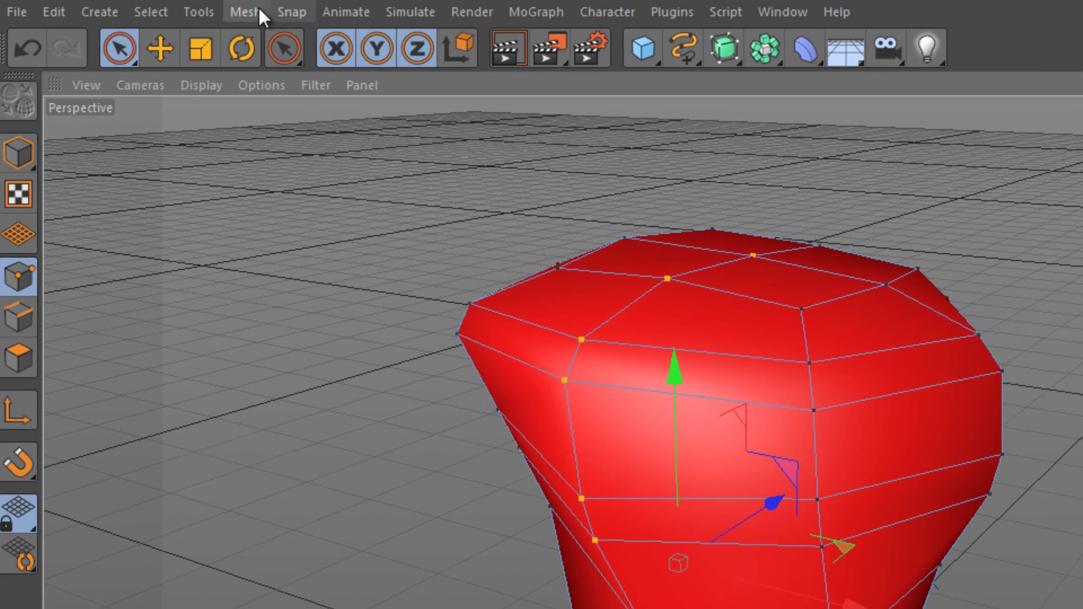
- Detach the mesh Commands list as a floating palette and place it beside the model
{"action": "left_click", "coordinate": [258, 10]}
{"action": "mouse_move", "coordinate": [255, 70]}
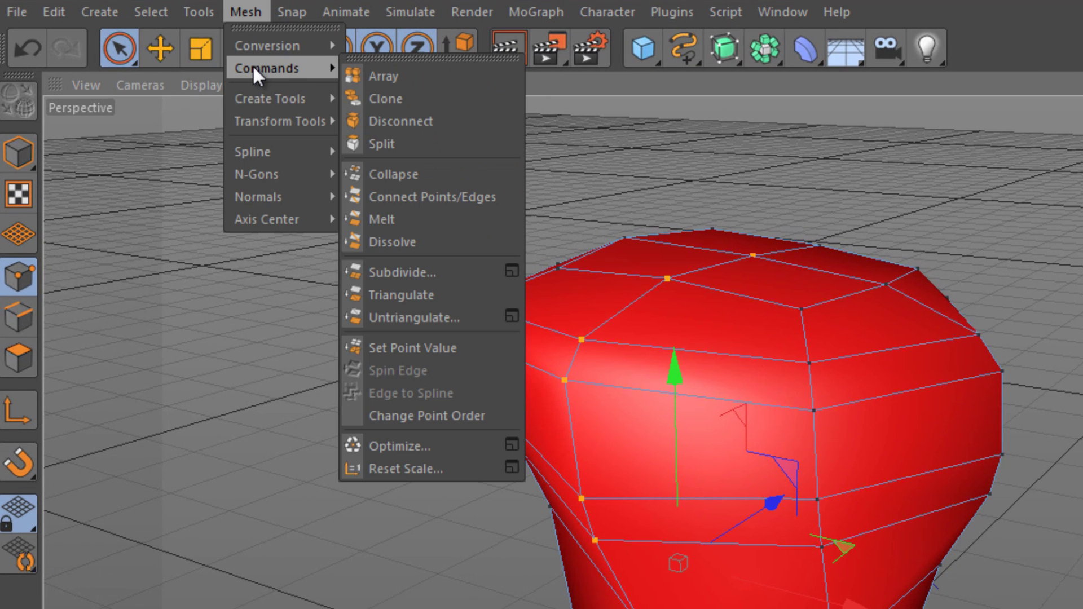
{"action": "left_click", "coordinate": [393, 57]}
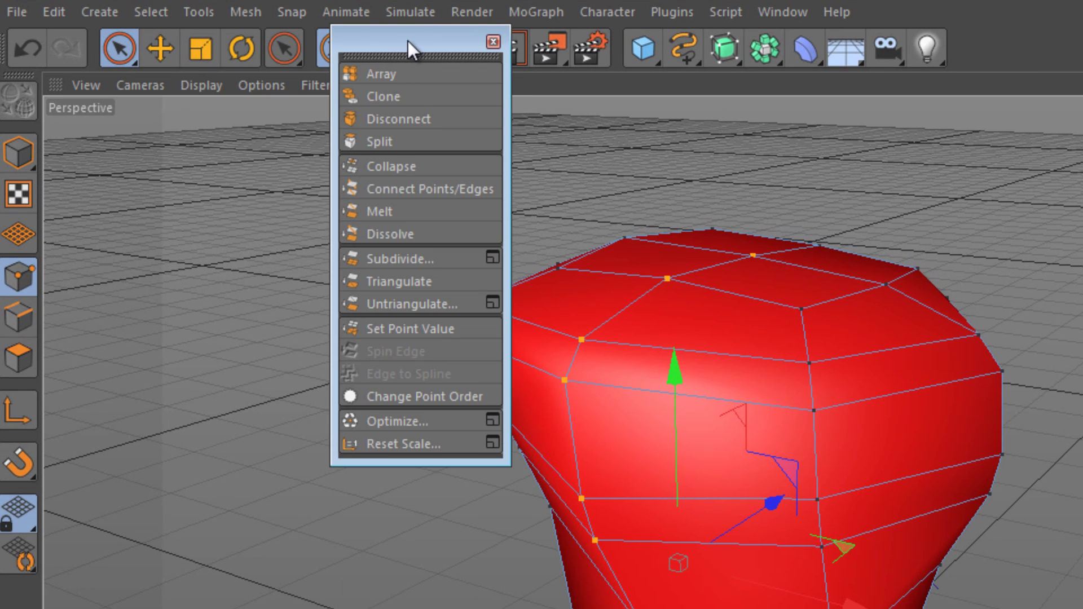
{"action": "left_click_drag", "start_coordinate": [408, 40], "coordinate": [252, 155]}
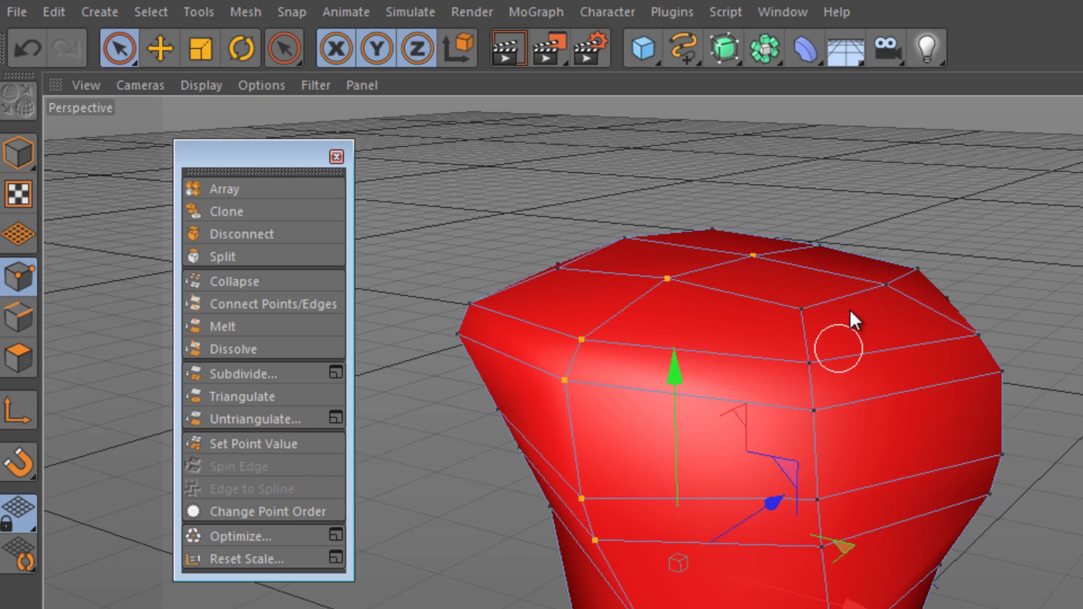
- Transfer the selected line of points to an edge selection in edge mode
{"action": "left_click_drag", "start_coordinate": [722, 310], "coordinate": [718, 345], "text": "alt"}
{"action": "middle_click_drag", "start_coordinate": [705, 387], "coordinate": [774, 348], "text": "alt"}
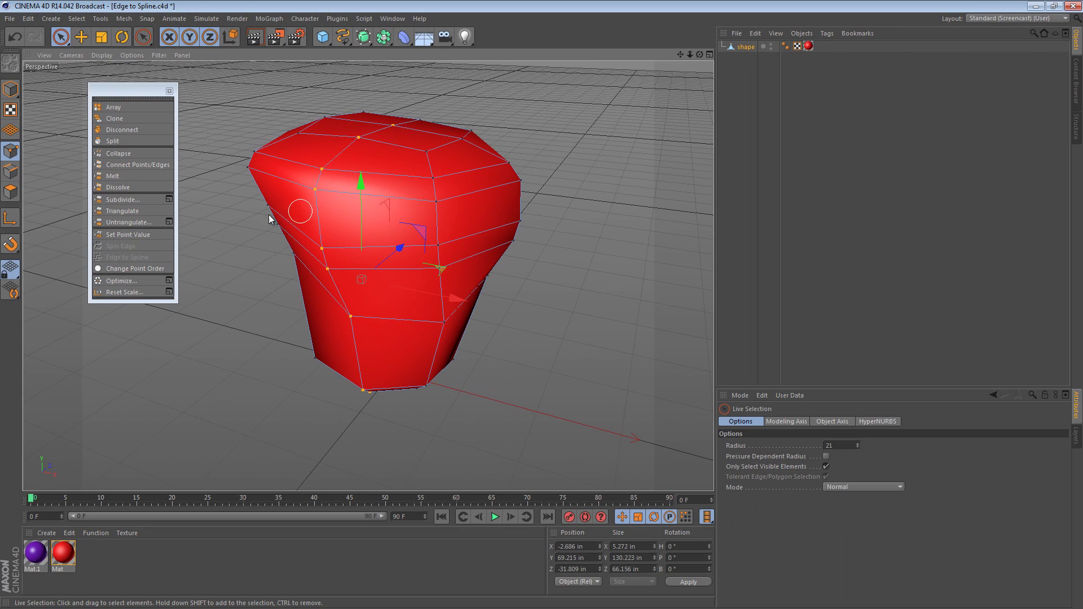
{"action": "left_click", "coordinate": [10, 171]}
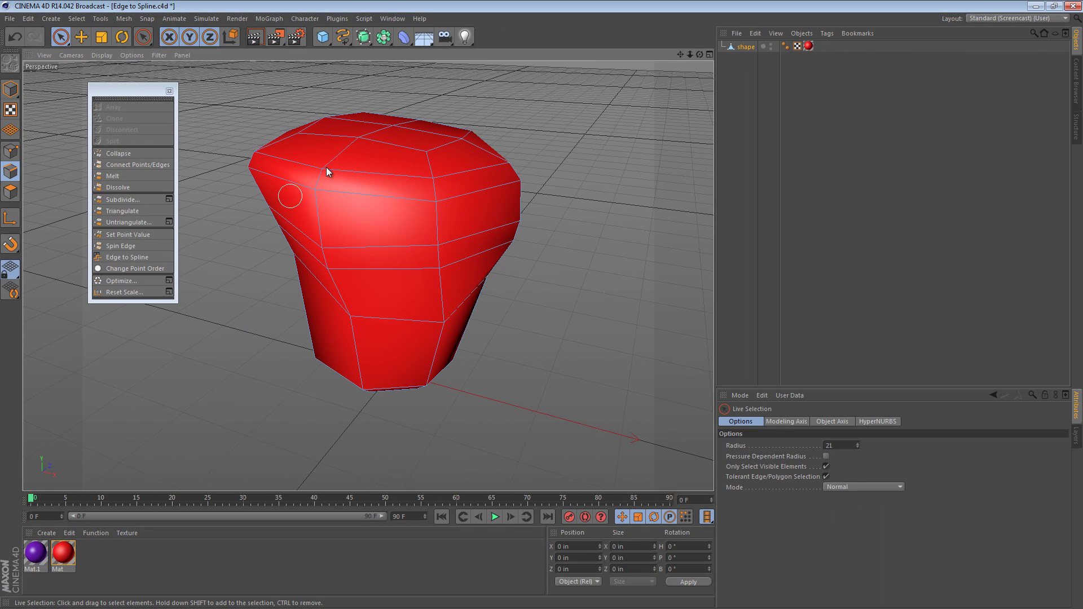
{"action": "left_click", "coordinate": [313, 300]}
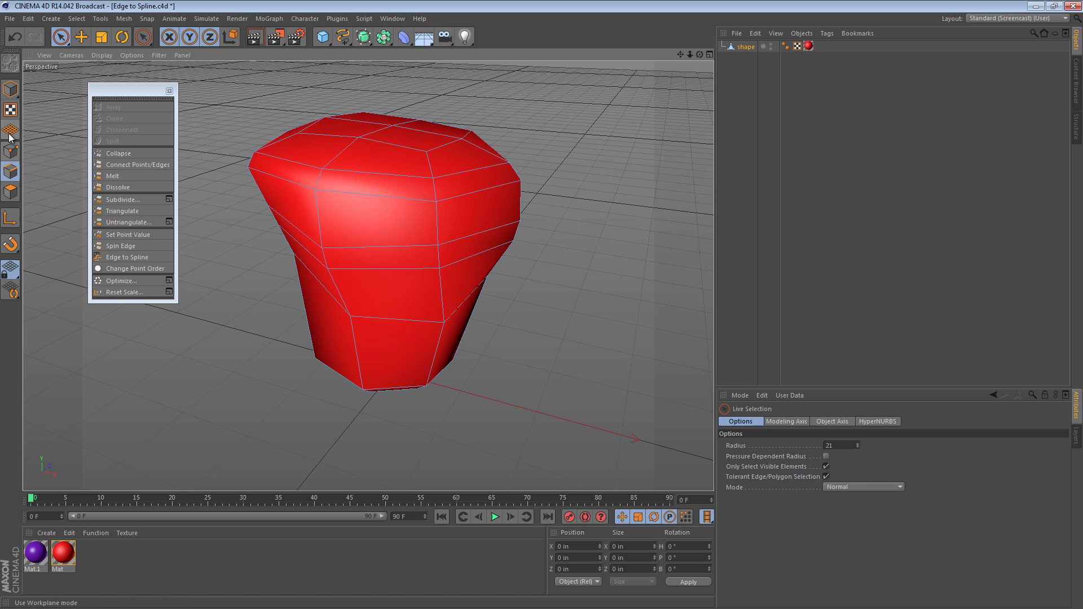
{"action": "left_click", "coordinate": [10, 152]}
{"action": "left_click_drag", "start_coordinate": [387, 176], "coordinate": [411, 163], "text": "alt"}
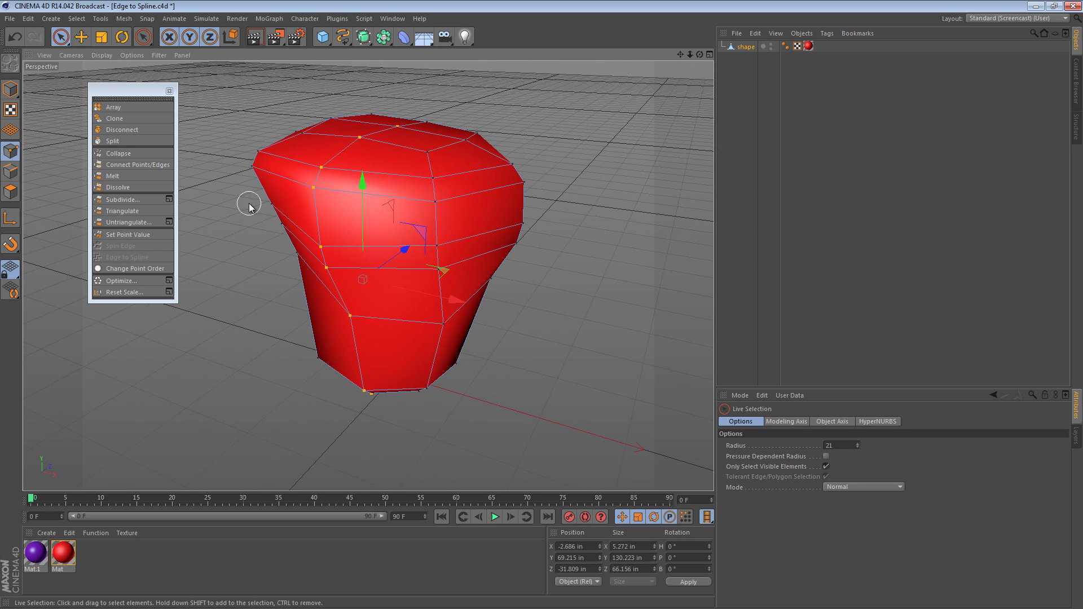
{"action": "left_click", "coordinate": [14, 174], "text": "ctrl"}
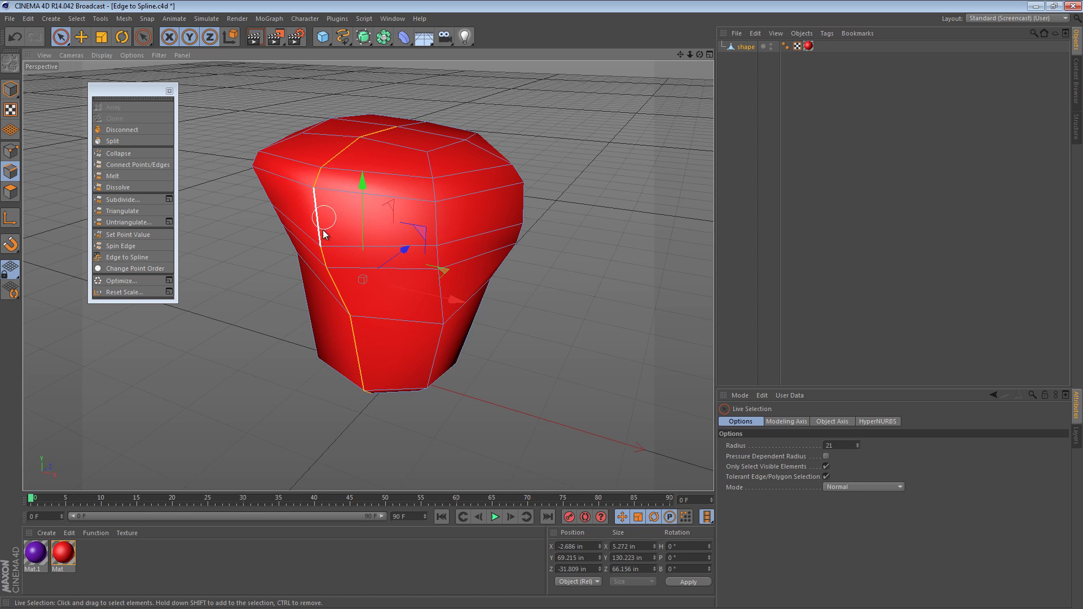
- Try switching between component modes, selecting other edges and polygons on the shape's upper front
{"action": "left_click", "coordinate": [12, 152]}
{"action": "left_click", "coordinate": [11, 171]}
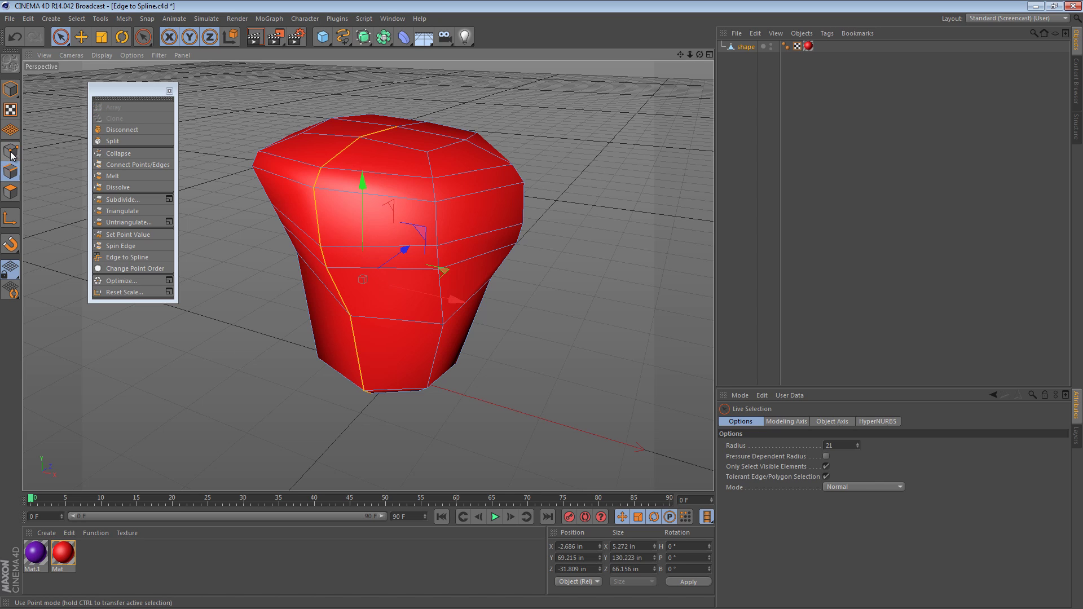
{"action": "left_click", "coordinate": [13, 153]}
{"action": "left_click", "coordinate": [11, 171]}
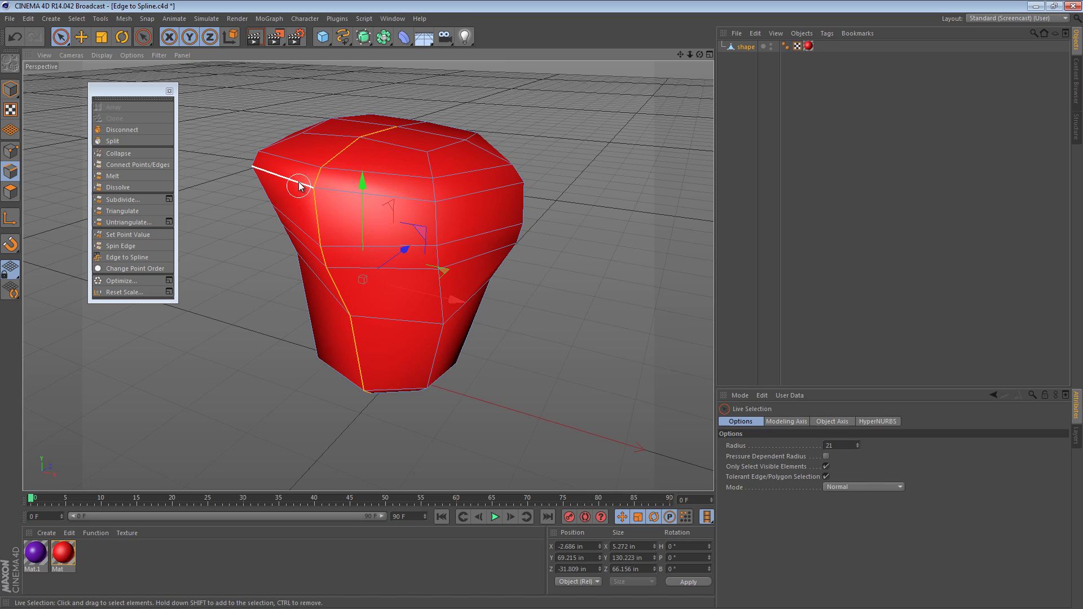
{"action": "mouse_move", "coordinate": [435, 201]}
{"action": "left_mouse_down"}
{"action": "mouse_move", "coordinate": [354, 204]}
{"action": "mouse_move", "coordinate": [333, 253]}
{"action": "mouse_move", "coordinate": [397, 260]}
{"action": "left_mouse_up"}
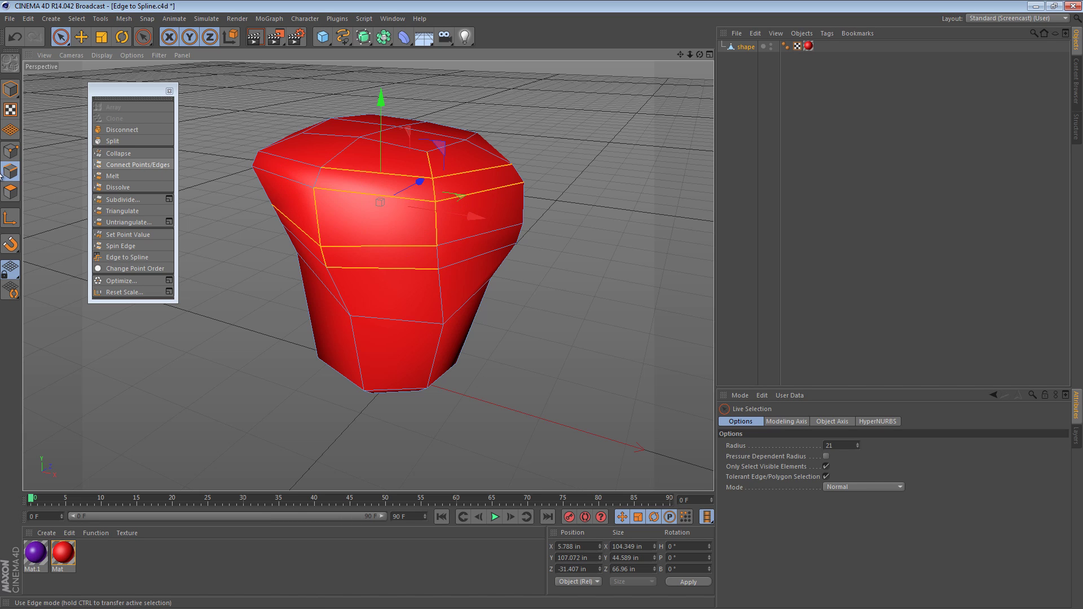
{"action": "left_click", "coordinate": [10, 190]}
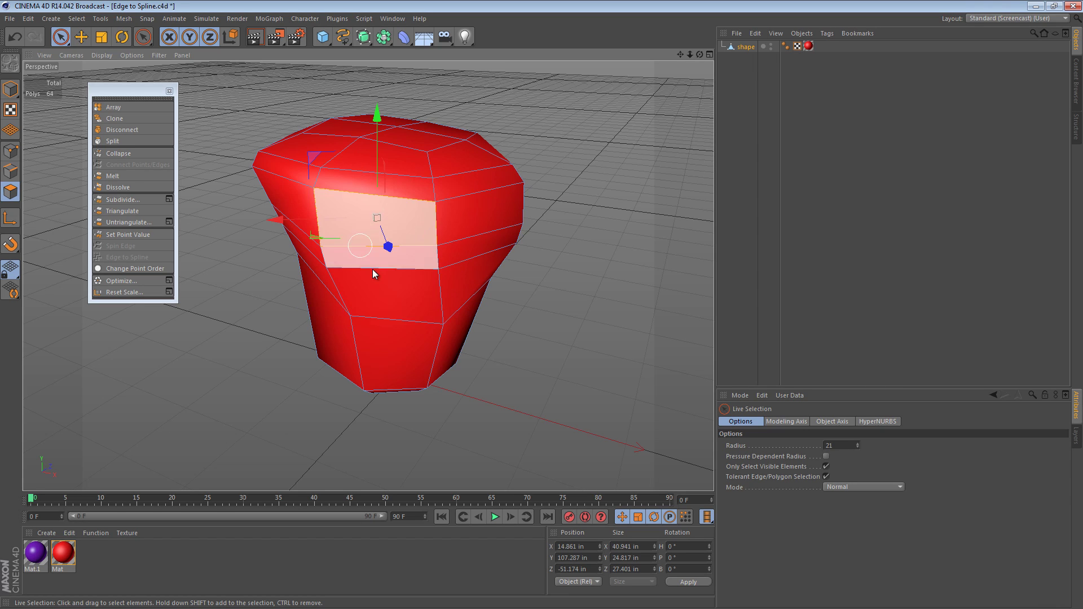
{"action": "left_click", "coordinate": [375, 223]}
- Transfer the point selection to the vertical line of edges again and convert those edges with Edge to Spline
{"action": "left_click", "coordinate": [10, 151]}
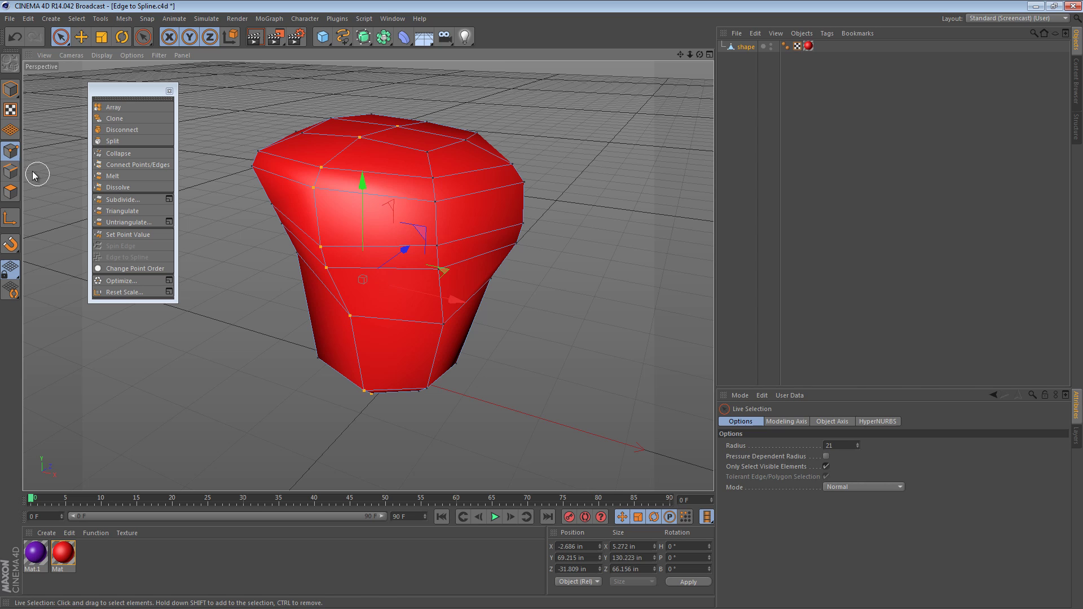
{"action": "left_click", "coordinate": [6, 166]}
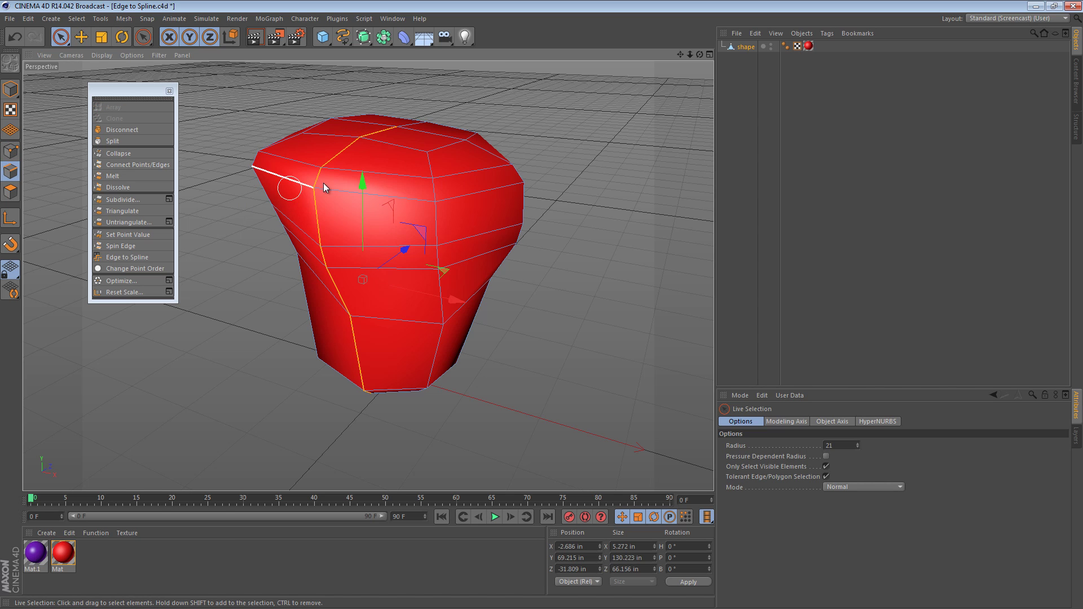
{"action": "mouse_move", "coordinate": [323, 182]}
{"action": "left_mouse_down", "text": "alt"}
{"action": "mouse_move", "coordinate": [326, 170]}
{"action": "mouse_move", "coordinate": [306, 176]}
{"action": "left_mouse_up", "text": "alt"}
{"action": "key", "text": "e"}
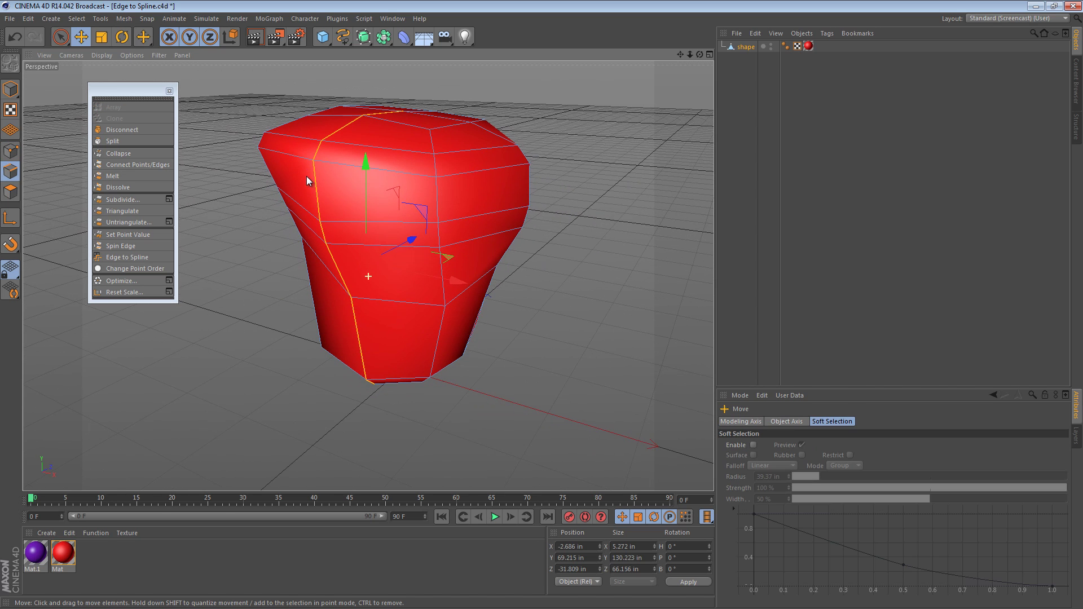
{"action": "left_click", "coordinate": [117, 257]}
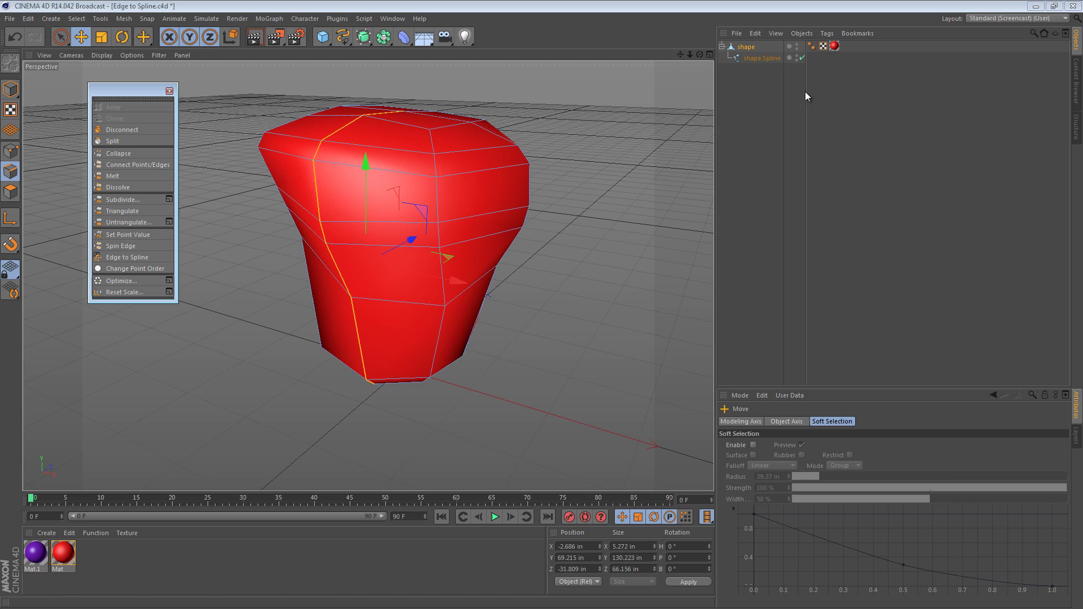
- Show the points of the extracted spline and move the spline out of the shape object's hierarchy
{"action": "left_click", "coordinate": [745, 49]}
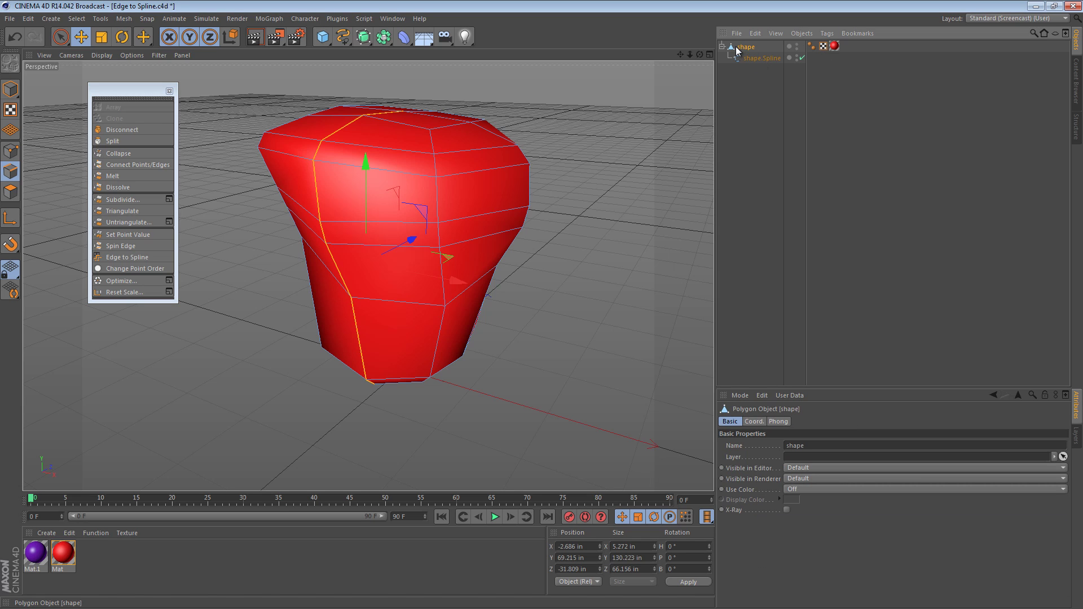
{"action": "left_click", "coordinate": [746, 59]}
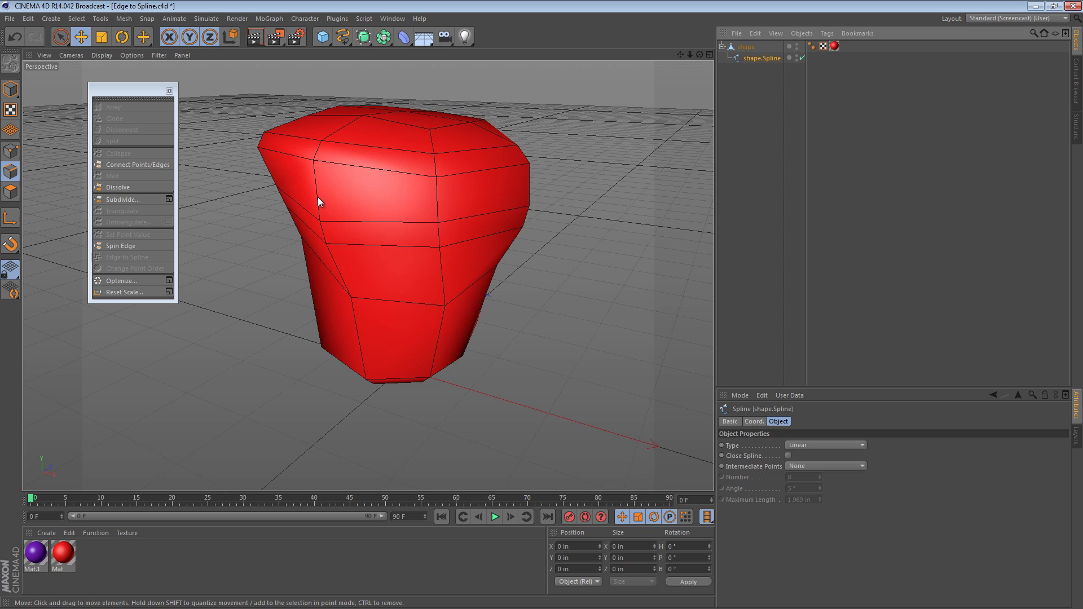
{"action": "left_click", "coordinate": [11, 150]}
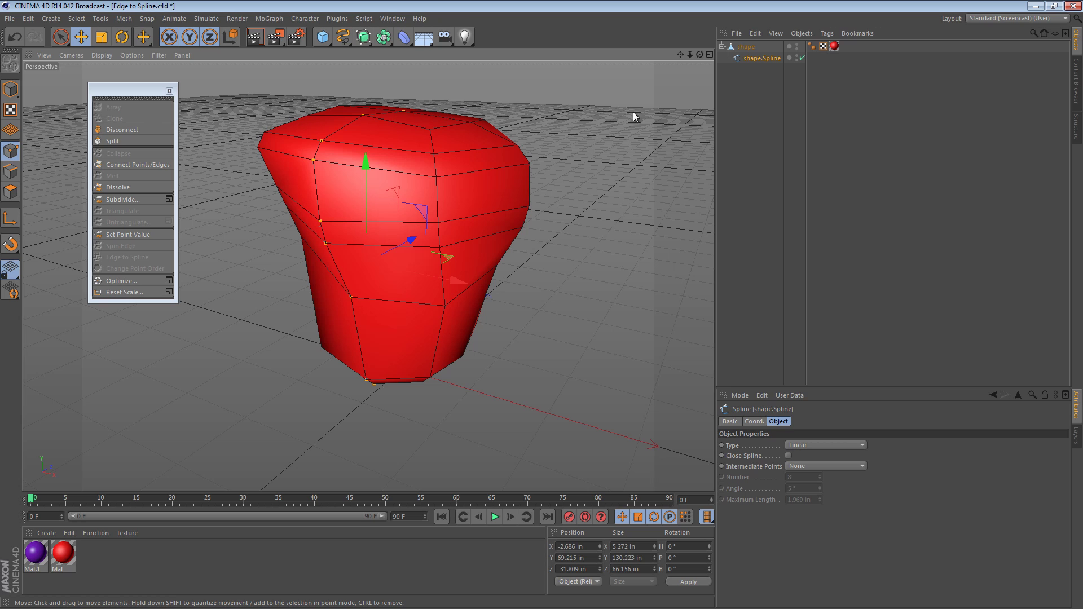
{"action": "left_click", "coordinate": [757, 90]}
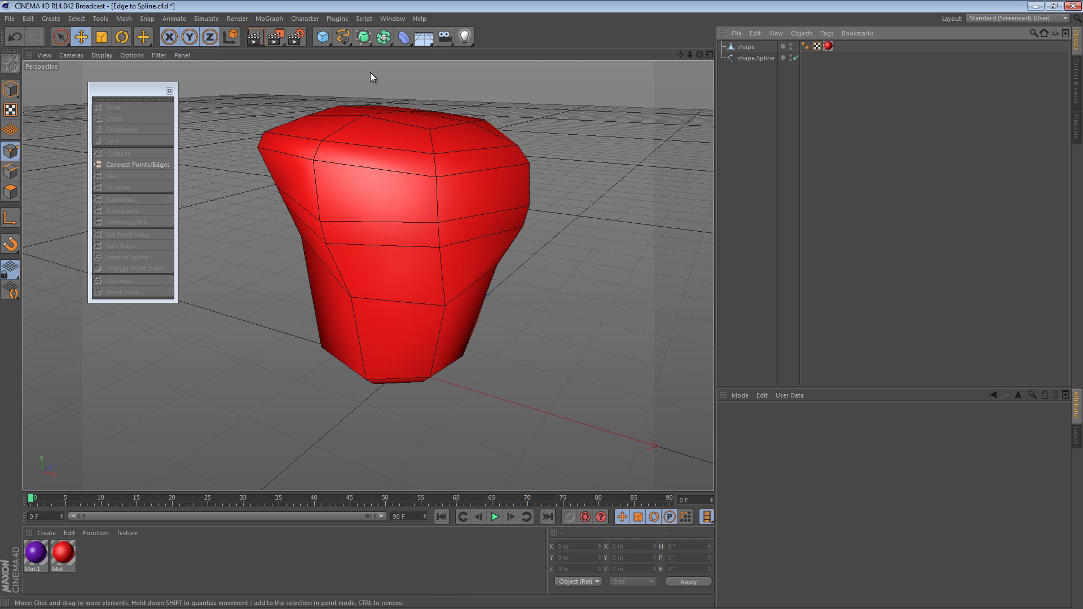
- Add a Sweep NURBS object and make the extracted spline its child
{"action": "left_click_drag", "start_coordinate": [363, 37], "coordinate": [432, 90]}
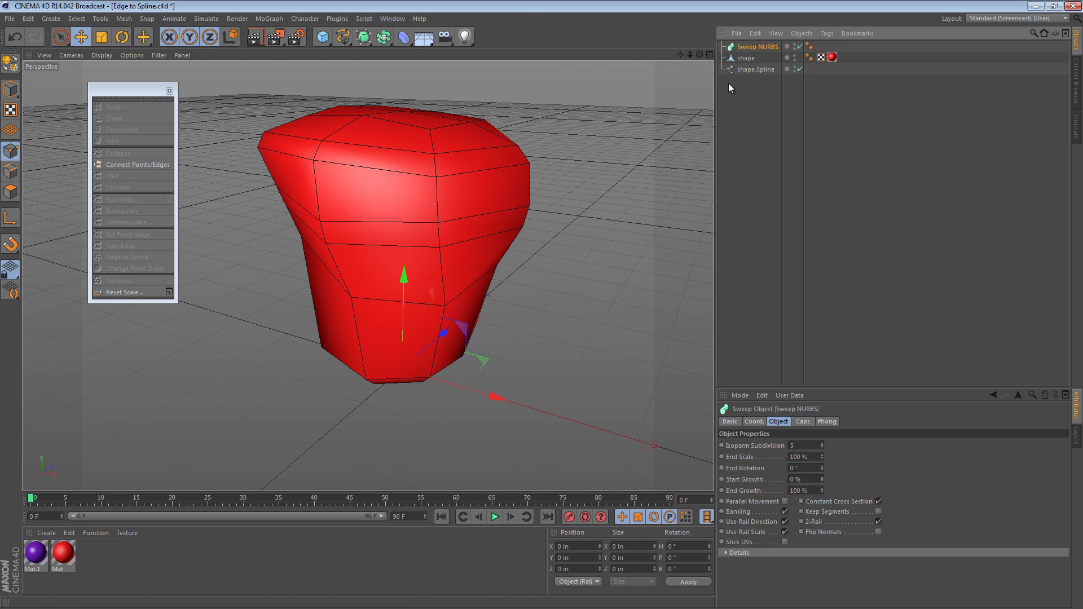
{"action": "left_click_drag", "start_coordinate": [755, 69], "coordinate": [757, 46]}
{"action": "left_click", "coordinate": [757, 88]}
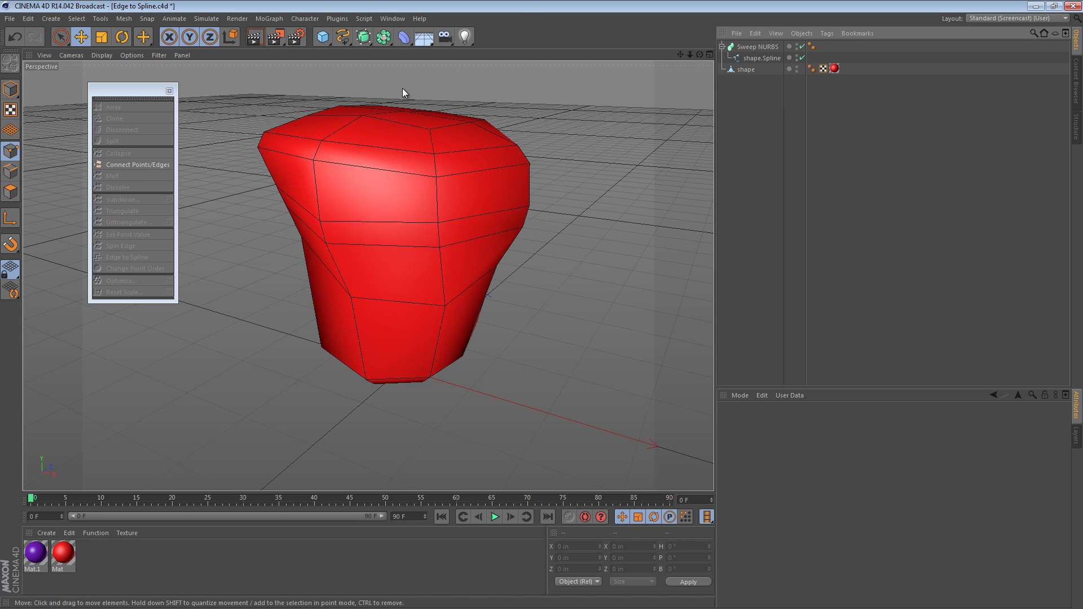
- Add an n-Side spline as the first child of the Sweep NURBS, above the extracted spline, and return to model mode
{"action": "left_click", "coordinate": [323, 36]}
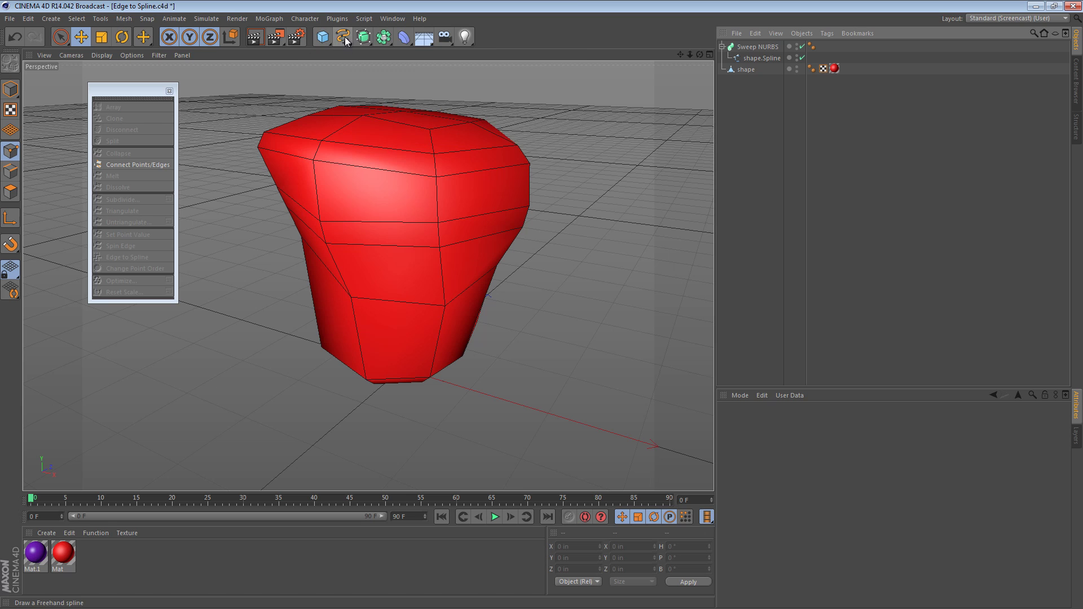
{"action": "left_click", "coordinate": [342, 37]}
{"action": "left_click", "coordinate": [389, 113]}
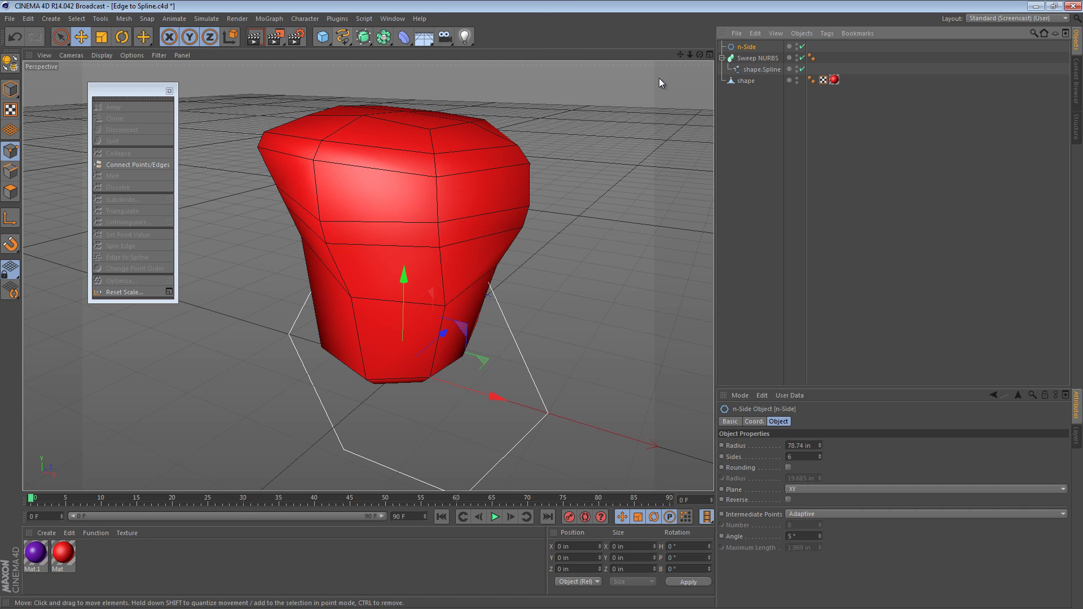
{"action": "left_click_drag", "start_coordinate": [745, 47], "coordinate": [752, 63]}
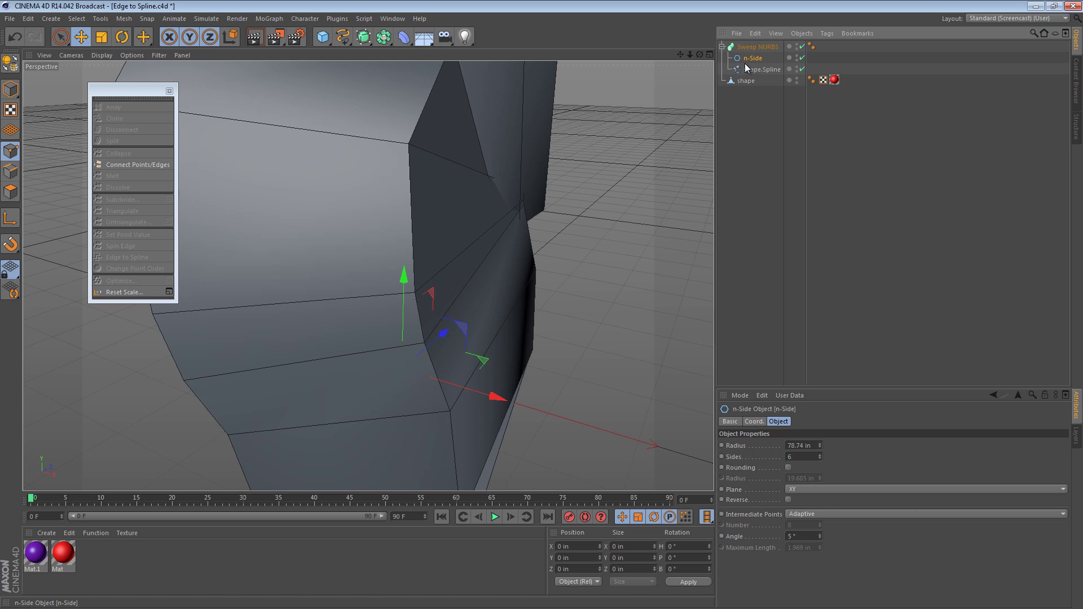
{"action": "left_click", "coordinate": [10, 89]}
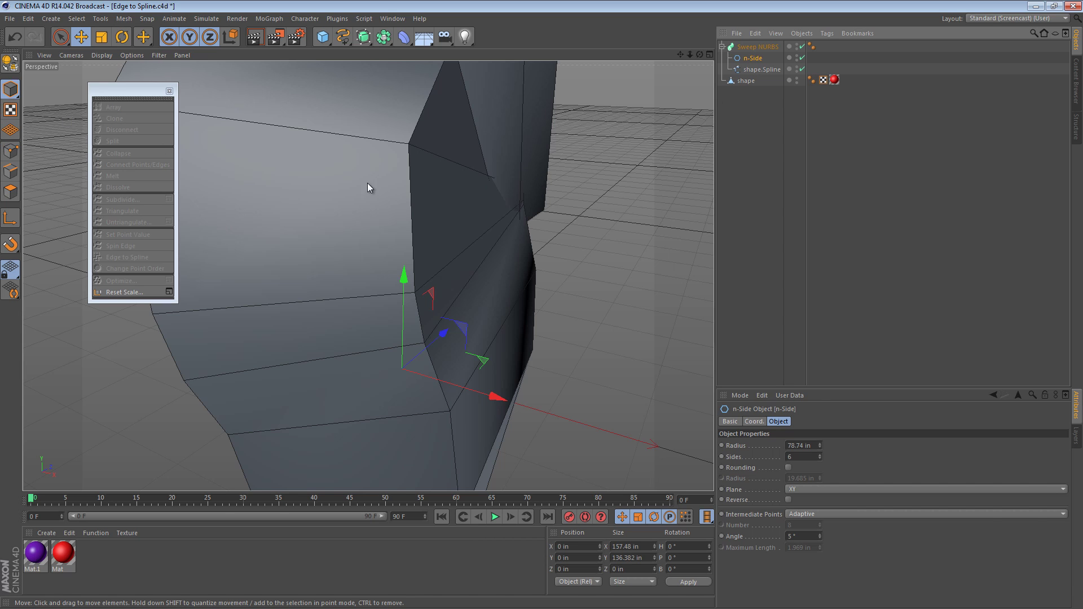
- Scale the n-Side profile down to about 7.7 by 6.7 in and close the floating mesh command palette
{"action": "key", "text": "t"}
{"action": "left_click_drag", "start_coordinate": [589, 192], "coordinate": [167, 268]}
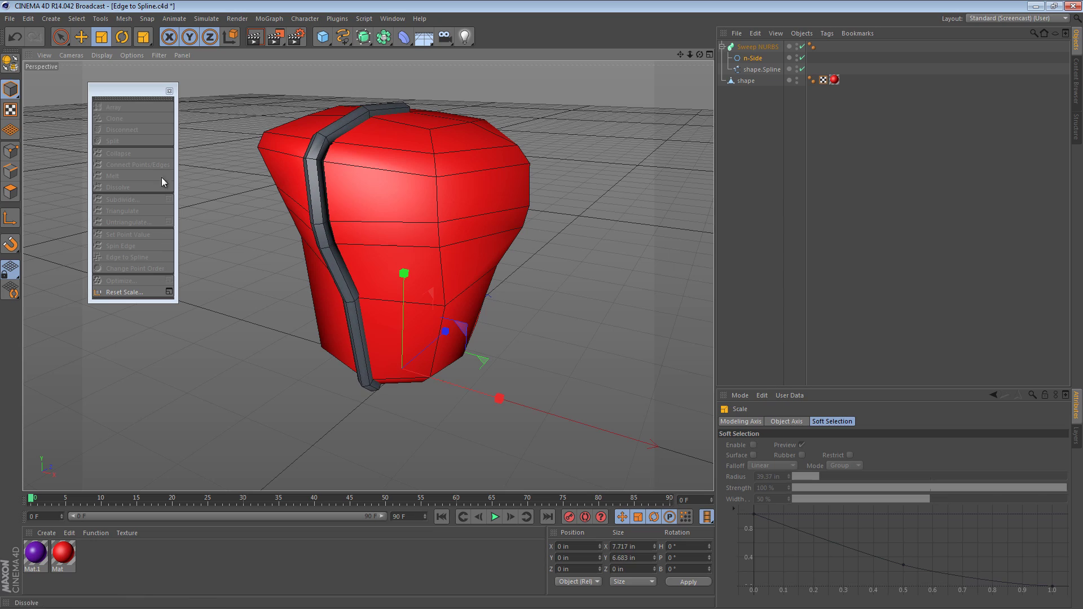
{"action": "left_click", "coordinate": [169, 91]}
- Apply the purple Mat.1 material to the Sweep NURBS object
{"action": "left_click_drag", "start_coordinate": [229, 158], "coordinate": [300, 194], "text": "alt"}
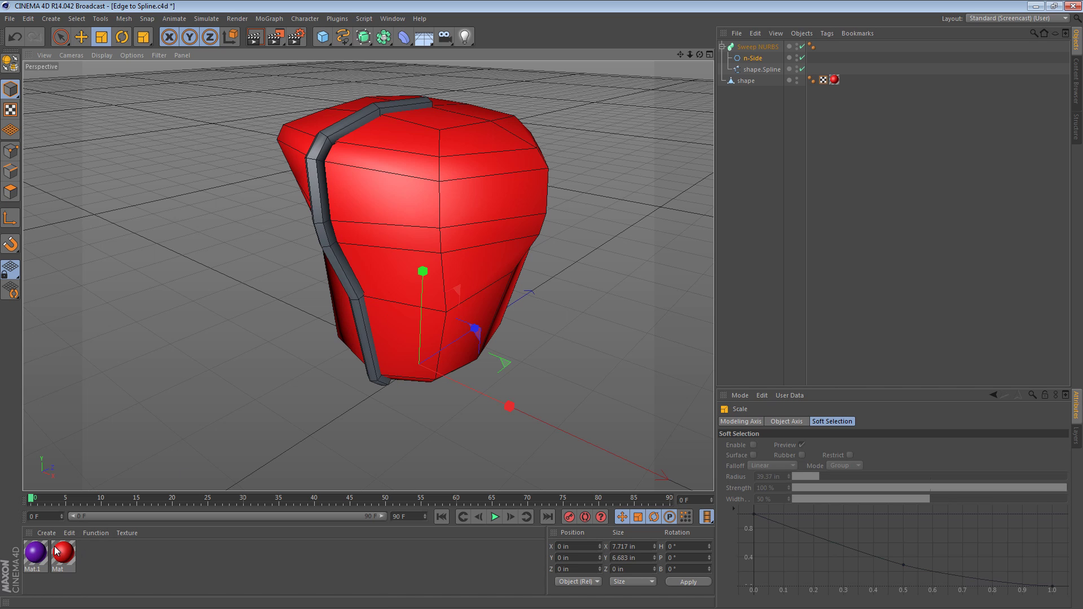
{"action": "left_click_drag", "start_coordinate": [38, 550], "coordinate": [766, 47]}
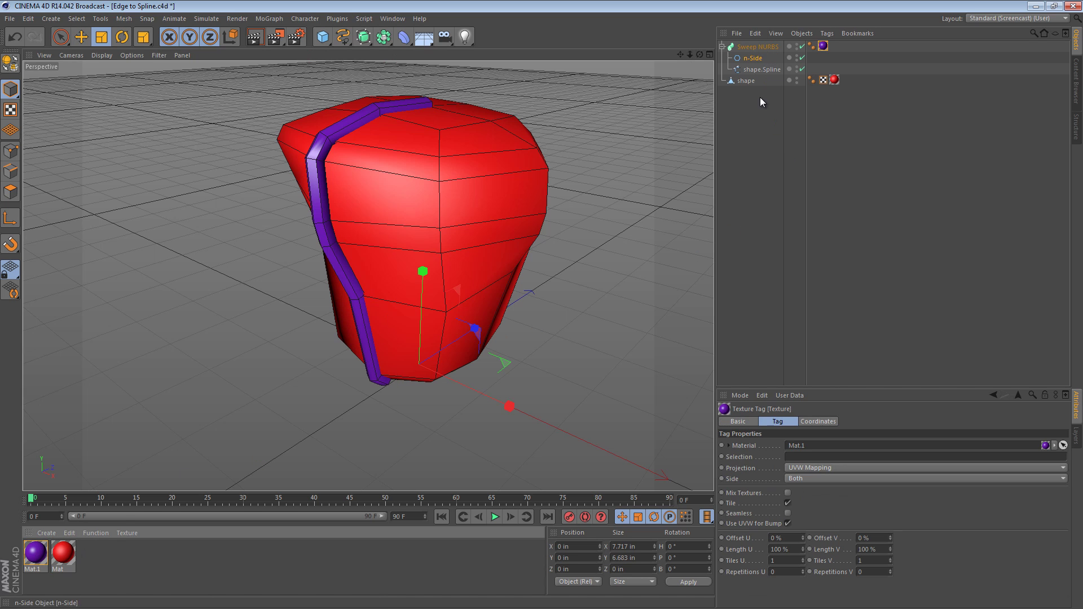
{"action": "left_click_drag", "start_coordinate": [320, 151], "coordinate": [523, 152], "text": "alt"}
- Turn off Use Edge Breaks and Angle Limit in the Sweep NURBS object's Phong tag, and deselect the tag
{"action": "left_click", "coordinate": [812, 46]}
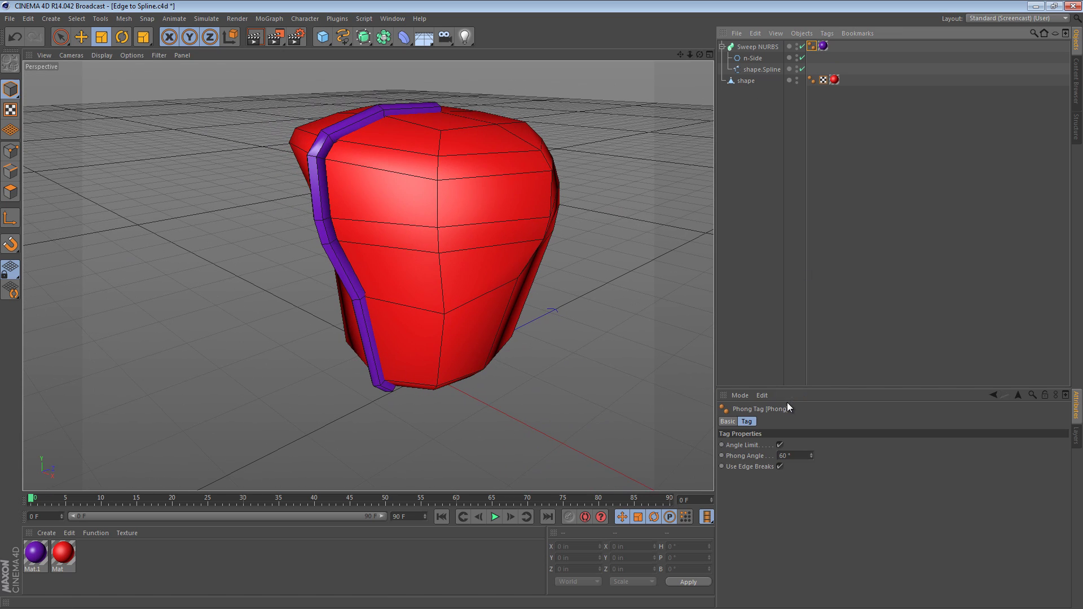
{"action": "left_click", "coordinate": [780, 466]}
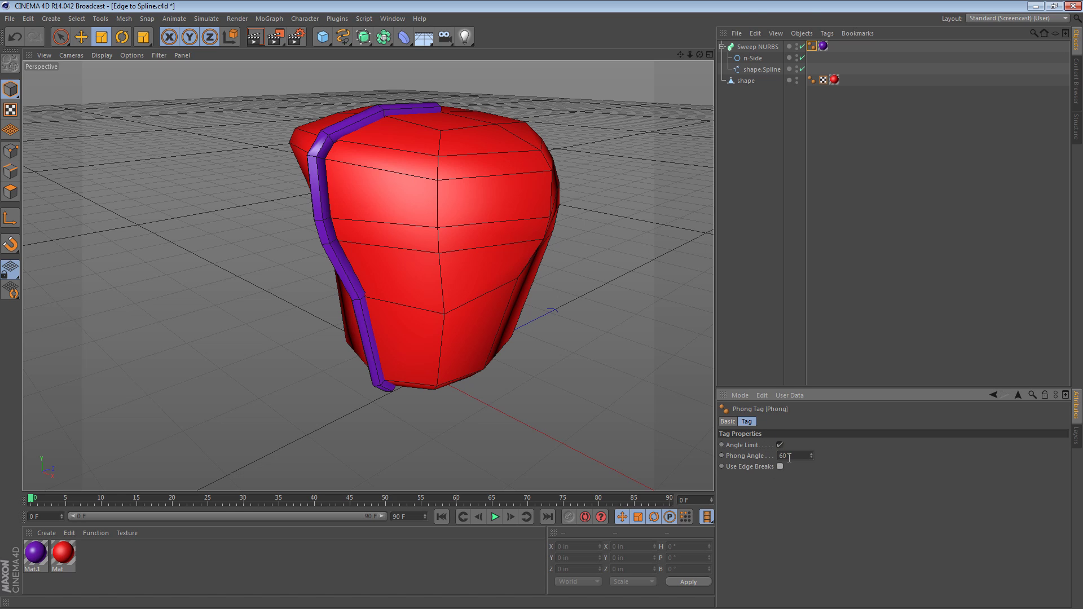
{"action": "left_click", "coordinate": [780, 445]}
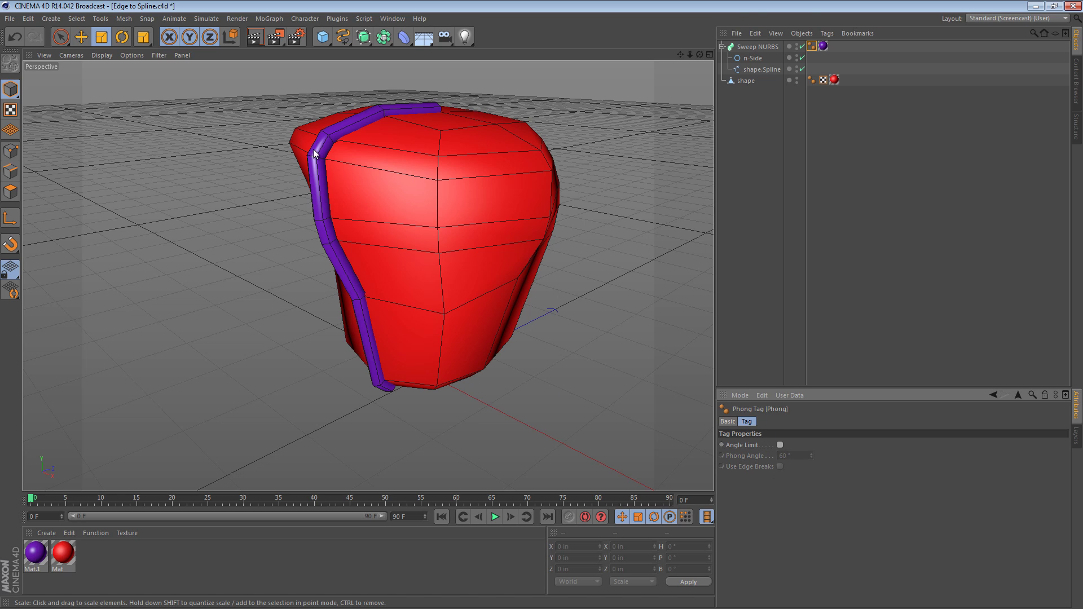
{"action": "left_click", "coordinate": [258, 190]}
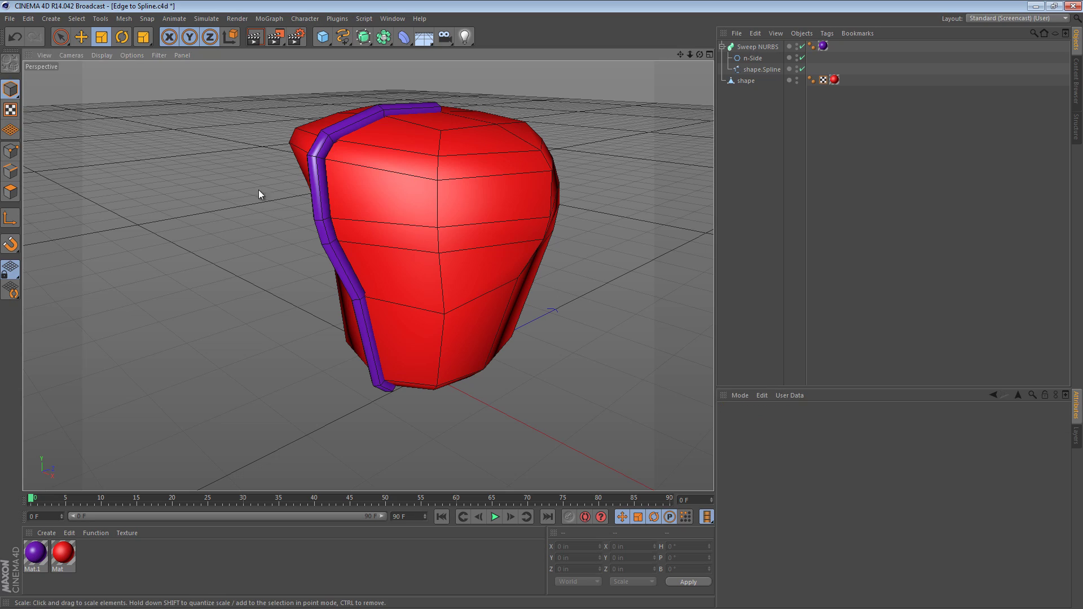
{"action": "left_click_drag", "start_coordinate": [258, 189], "coordinate": [450, 179], "text": "alt"}
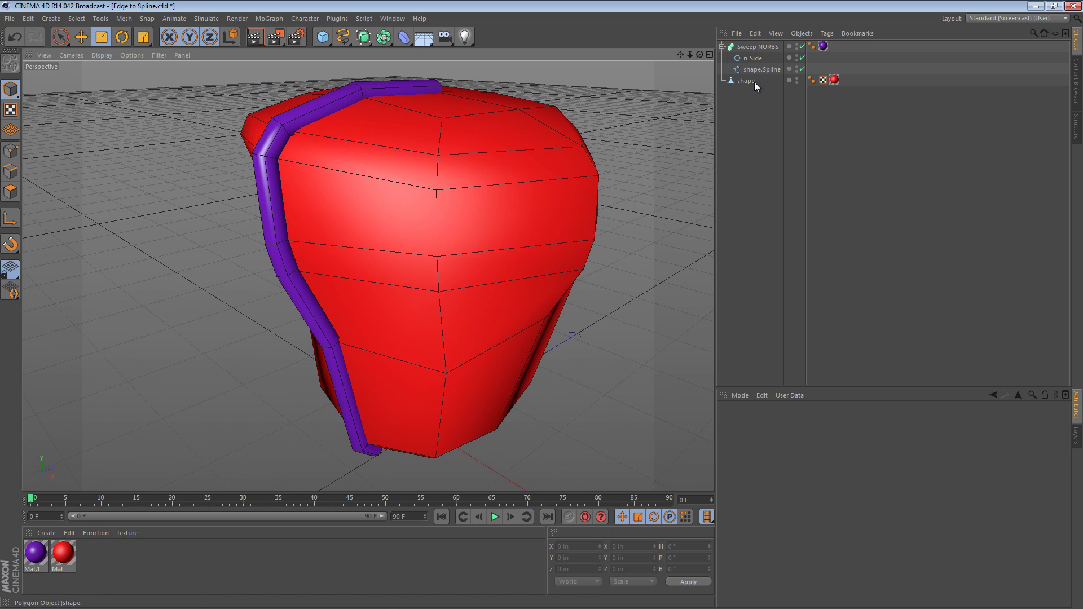
- Isolate shape.Spline by disabling the Sweep NURBS and n-Side and hiding the shape, and display the spline's points
{"action": "left_click_drag", "start_coordinate": [802, 46], "coordinate": [803, 79]}
{"action": "left_click", "coordinate": [796, 78]}
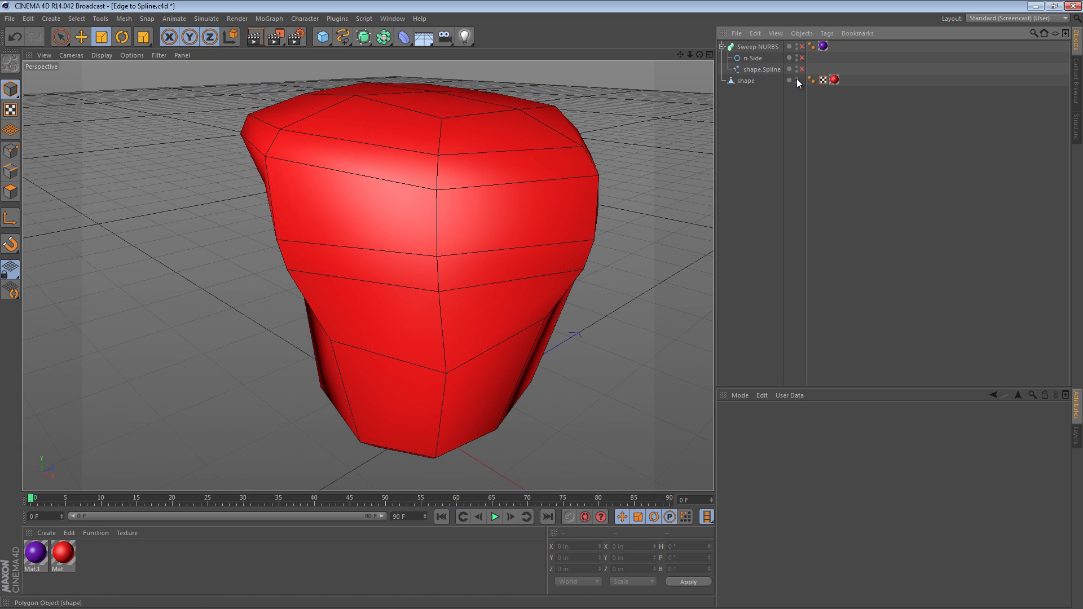
{"action": "left_click", "coordinate": [796, 79]}
{"action": "left_click", "coordinate": [801, 69]}
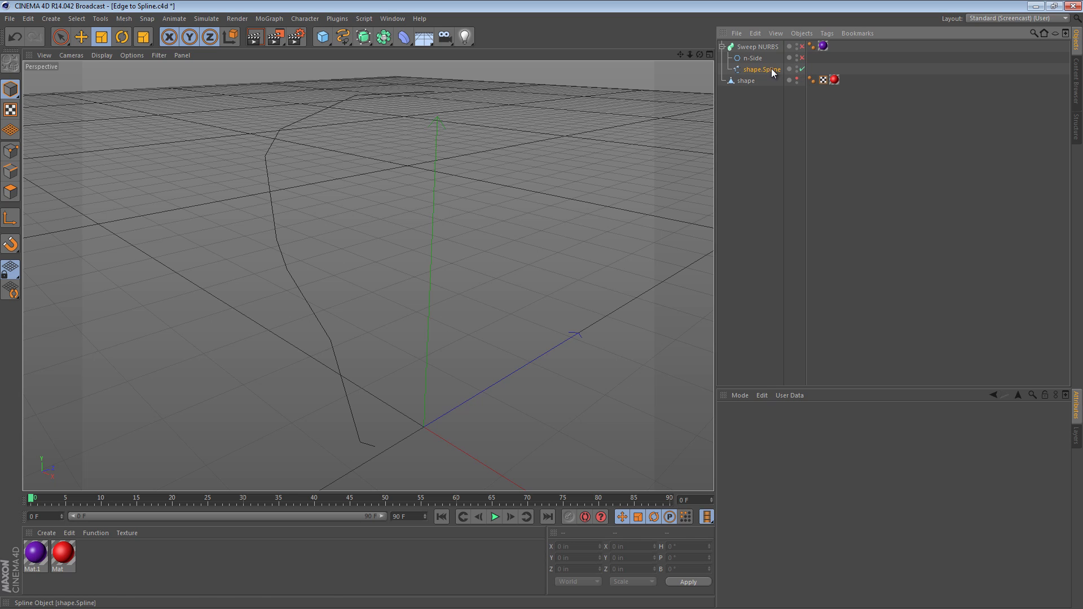
{"action": "left_click", "coordinate": [398, 122]}
{"action": "left_click_drag", "start_coordinate": [399, 121], "coordinate": [347, 97], "text": "alt"}
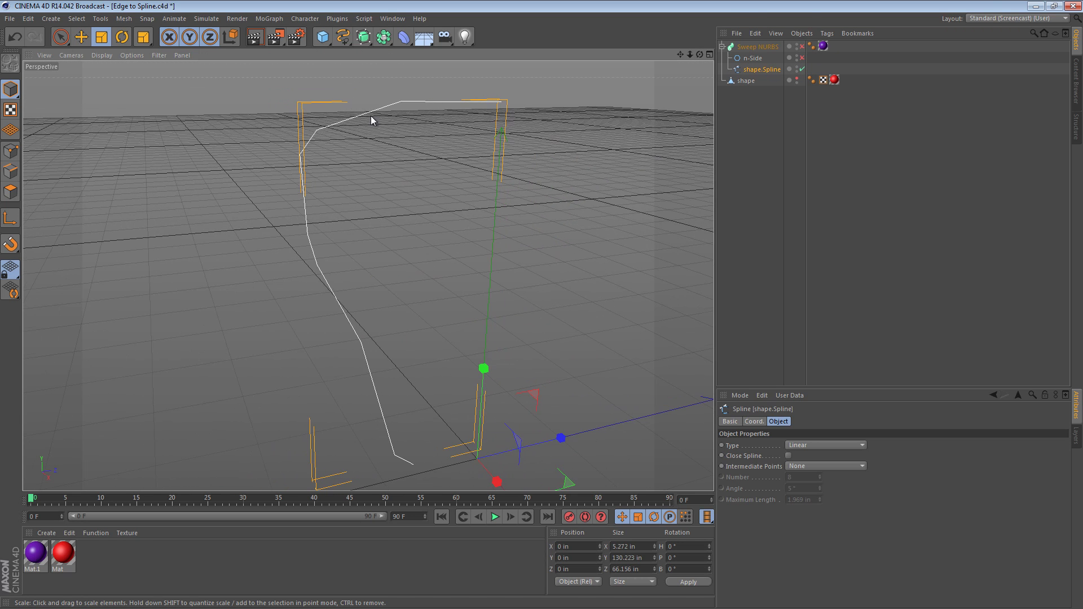
{"action": "middle_click_drag", "start_coordinate": [371, 116], "coordinate": [310, 99], "text": "alt"}
{"action": "left_click", "coordinate": [9, 151]}
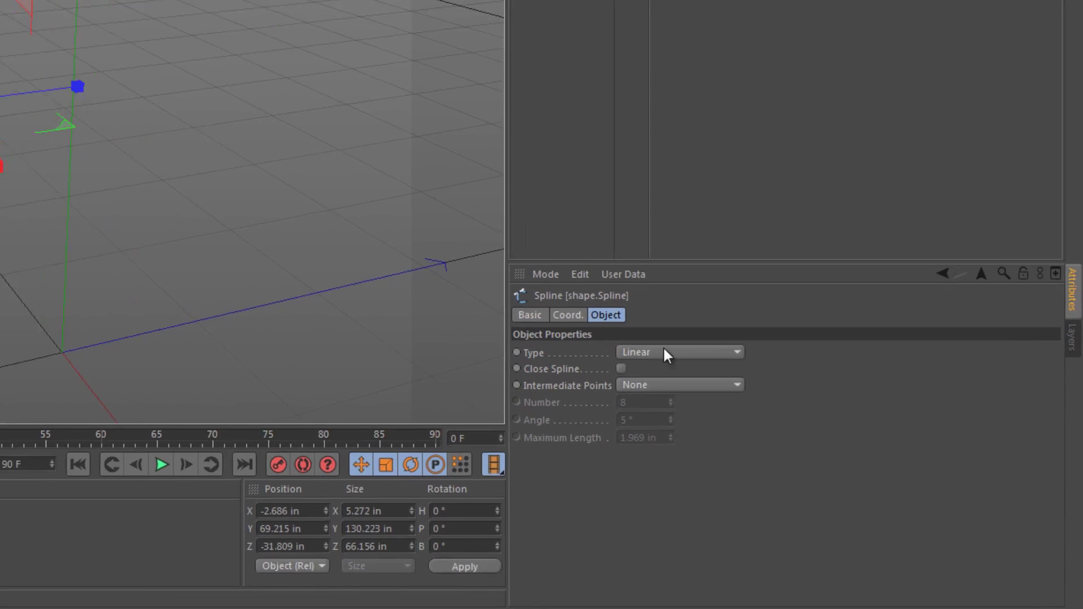
- Re-enable the n-Side and Sweep NURBS and set shape.Spline's intermediate points to Adaptive
{"action": "left_click_drag", "start_coordinate": [607, 165], "coordinate": [621, 37]}
{"action": "left_click", "coordinate": [596, 157]}
{"action": "left_click", "coordinate": [596, 160]}
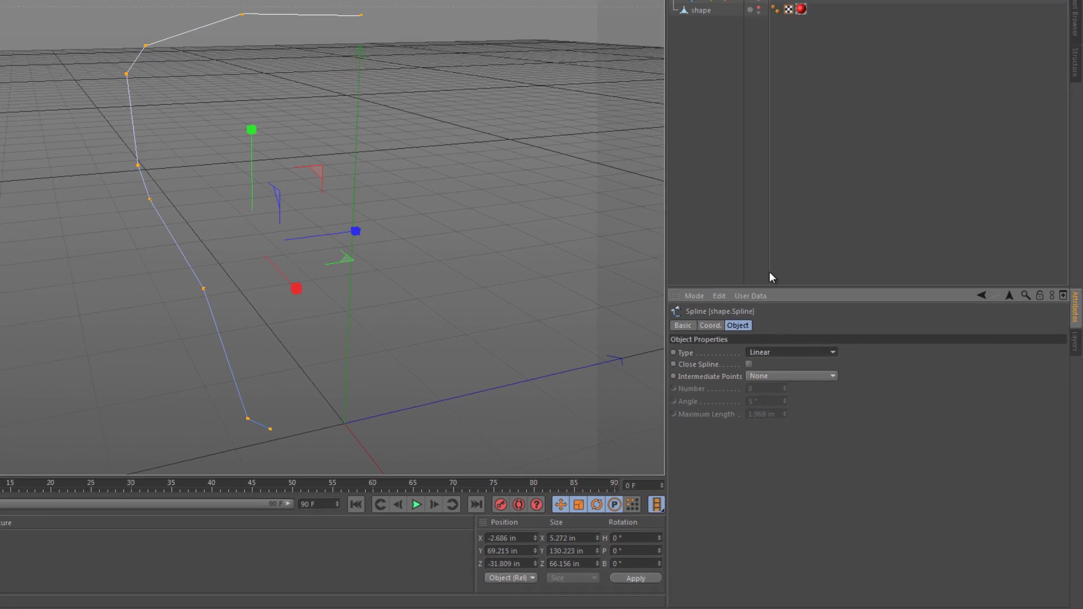
{"action": "left_click", "coordinate": [802, 58]}
{"action": "left_click", "coordinate": [802, 46]}
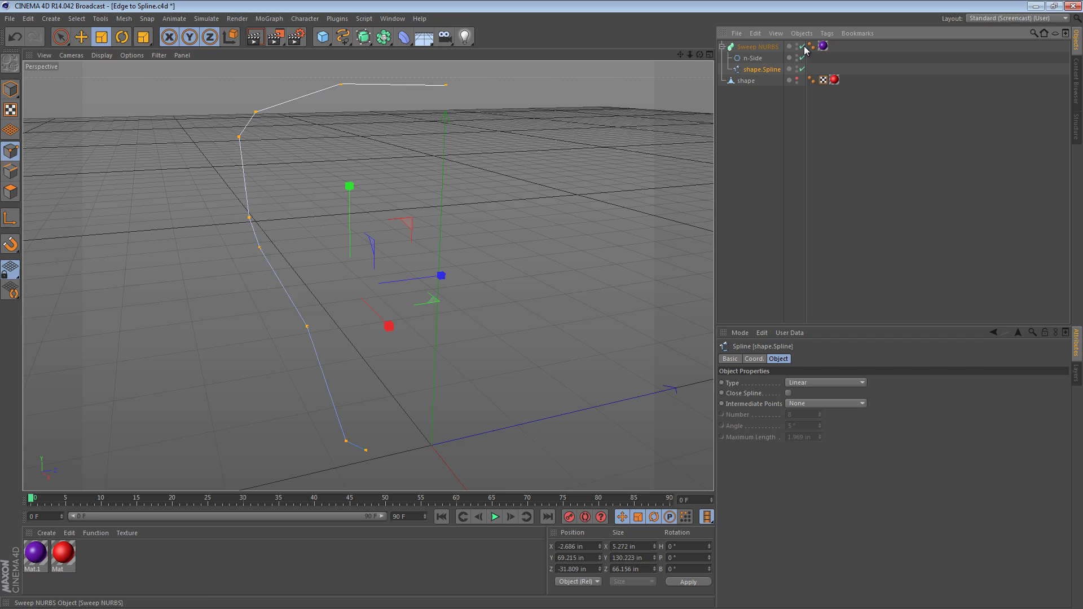
{"action": "left_click", "coordinate": [828, 404]}
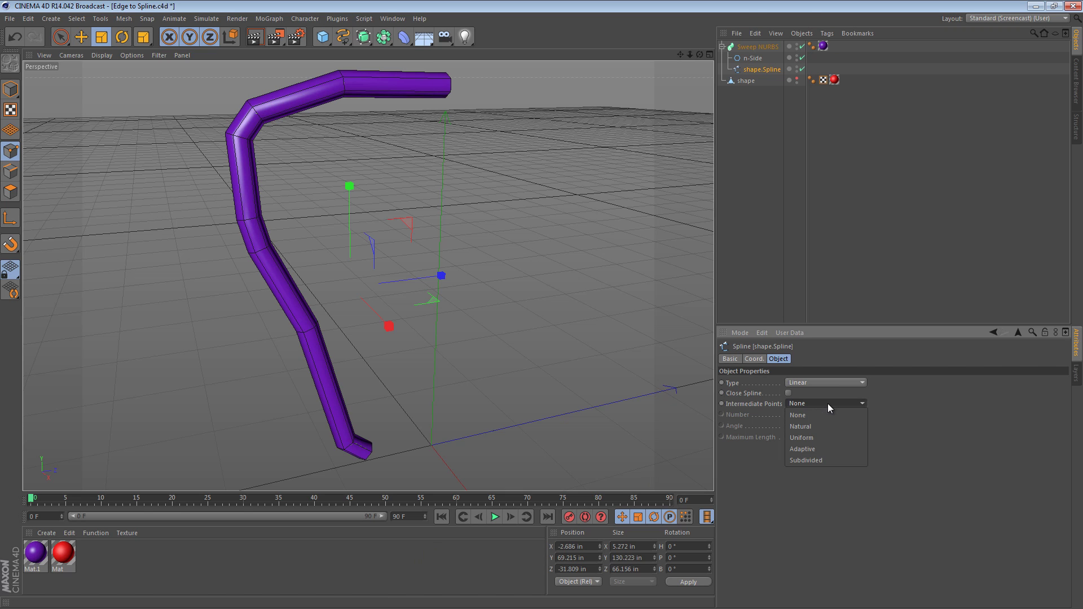
{"action": "left_click", "coordinate": [827, 449]}
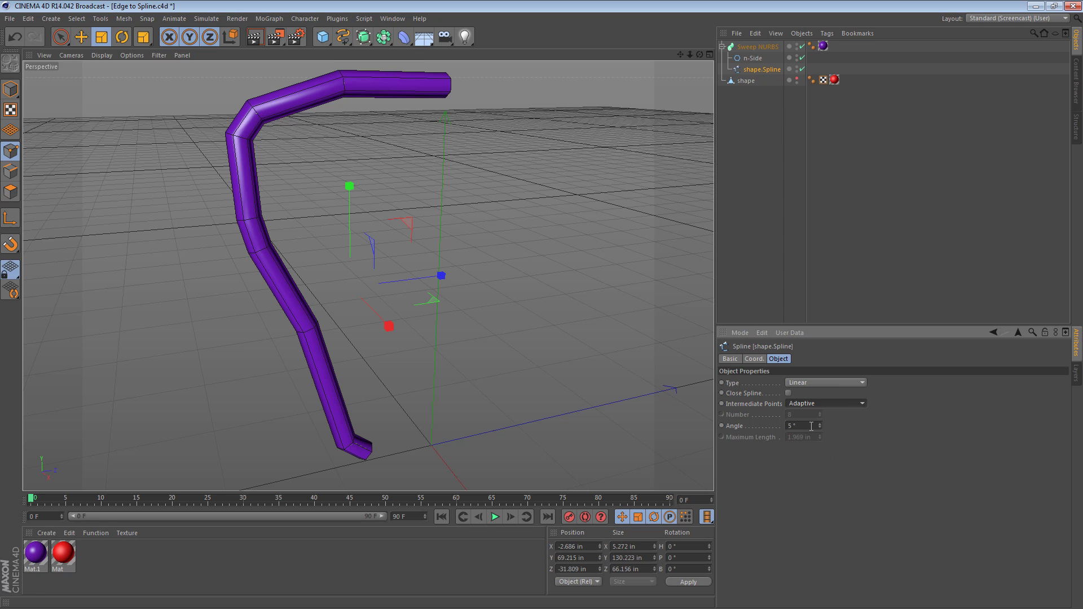
- Try the Cubic, Akima and B-Spline types in turn on shape.Spline
{"action": "left_click", "coordinate": [825, 384]}
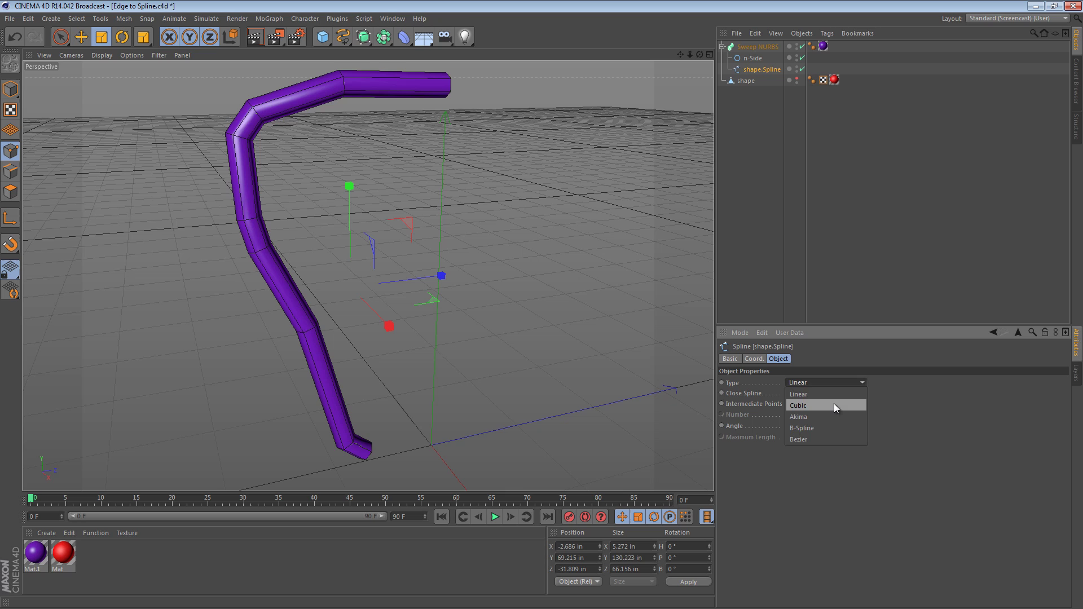
{"action": "left_click", "coordinate": [834, 405]}
{"action": "left_click", "coordinate": [834, 382]}
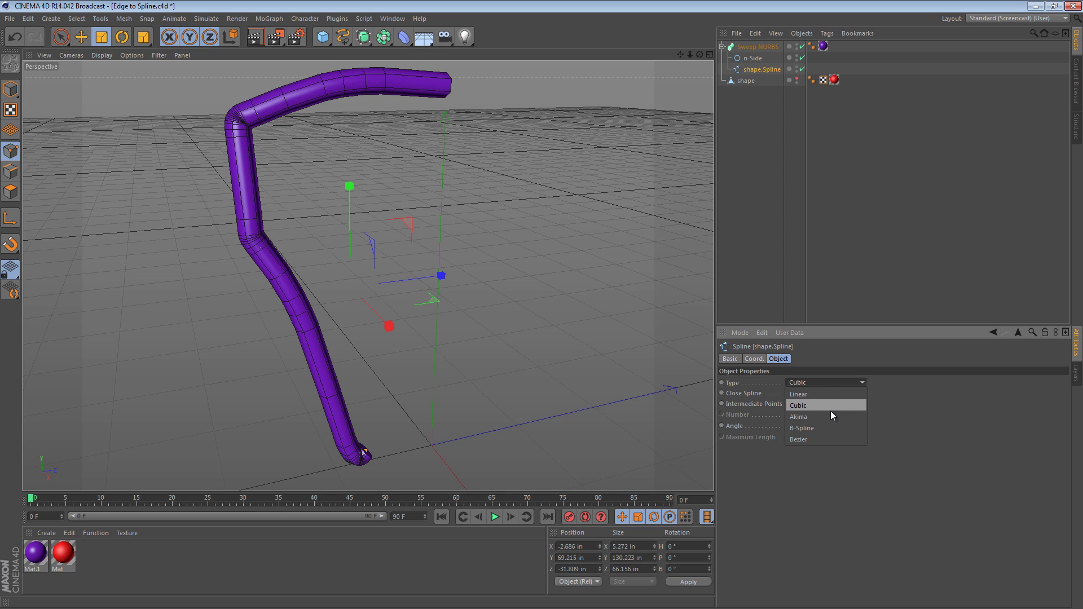
{"action": "left_click", "coordinate": [830, 412]}
{"action": "left_click", "coordinate": [827, 383]}
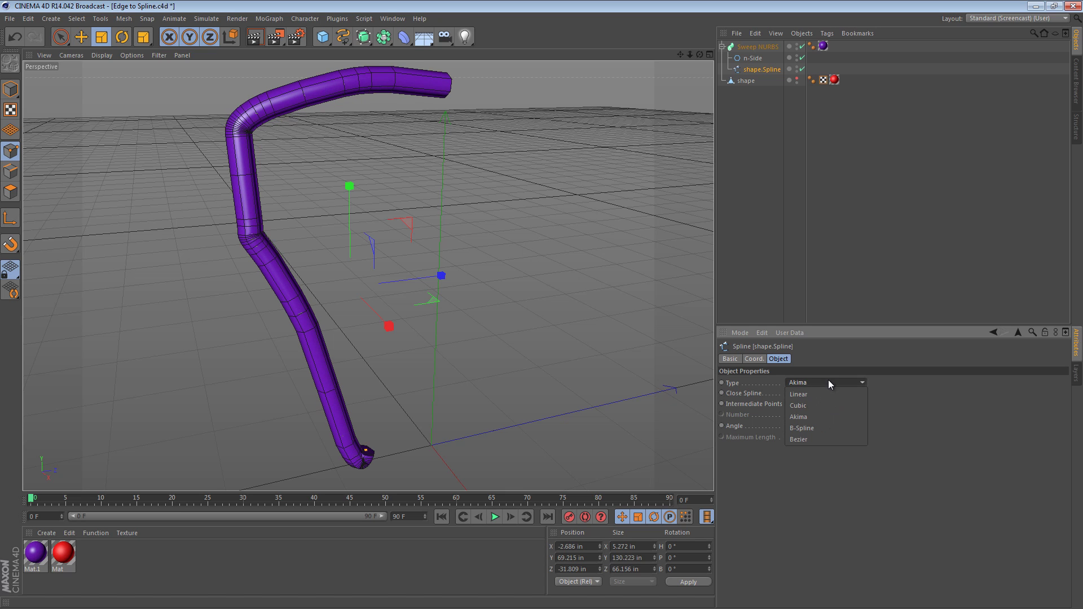
{"action": "left_click", "coordinate": [824, 421]}
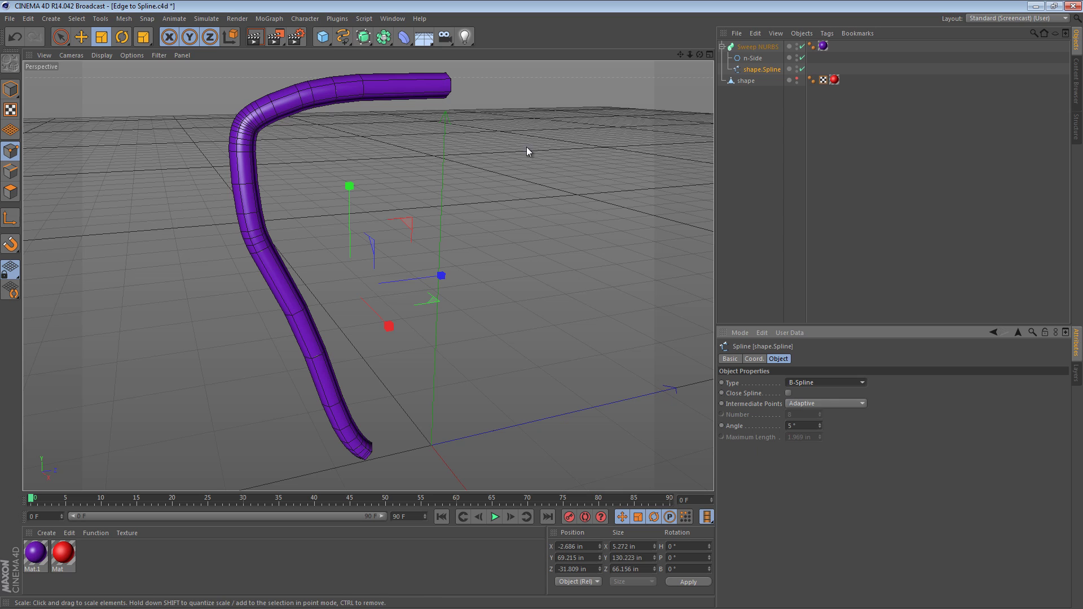
- Show the shape object again and compare the sweep against it with shape.Spline's type switched to Cubic
{"action": "left_click", "coordinate": [796, 79], "text": "alt"}
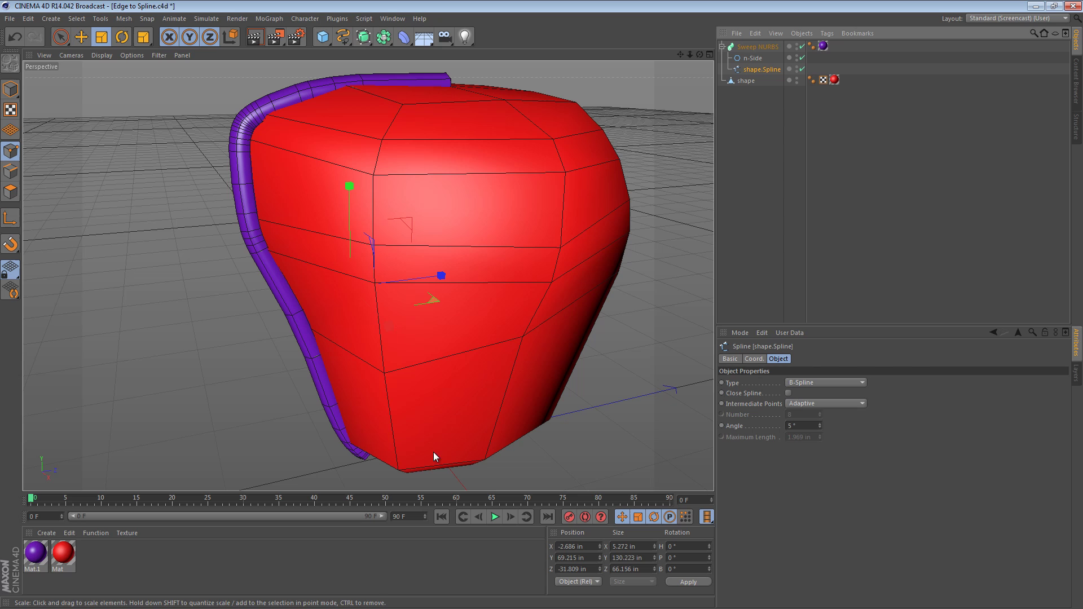
{"action": "left_click", "coordinate": [838, 383]}
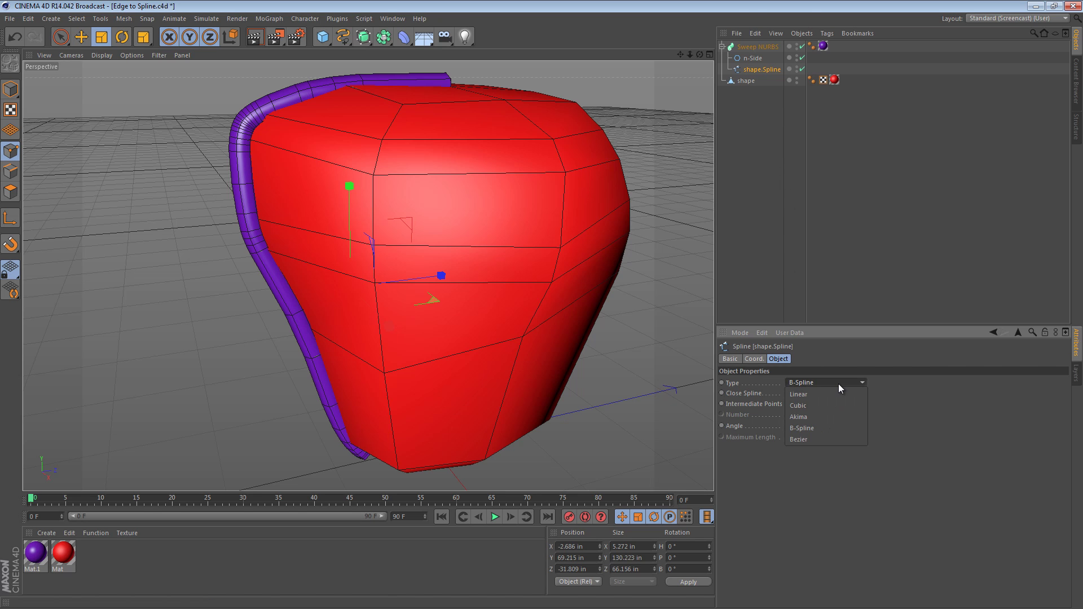
{"action": "left_click", "coordinate": [838, 383]}
{"action": "scroll", "coordinate": [839, 383], "scroll_direction": "up", "scroll_amount": 3}
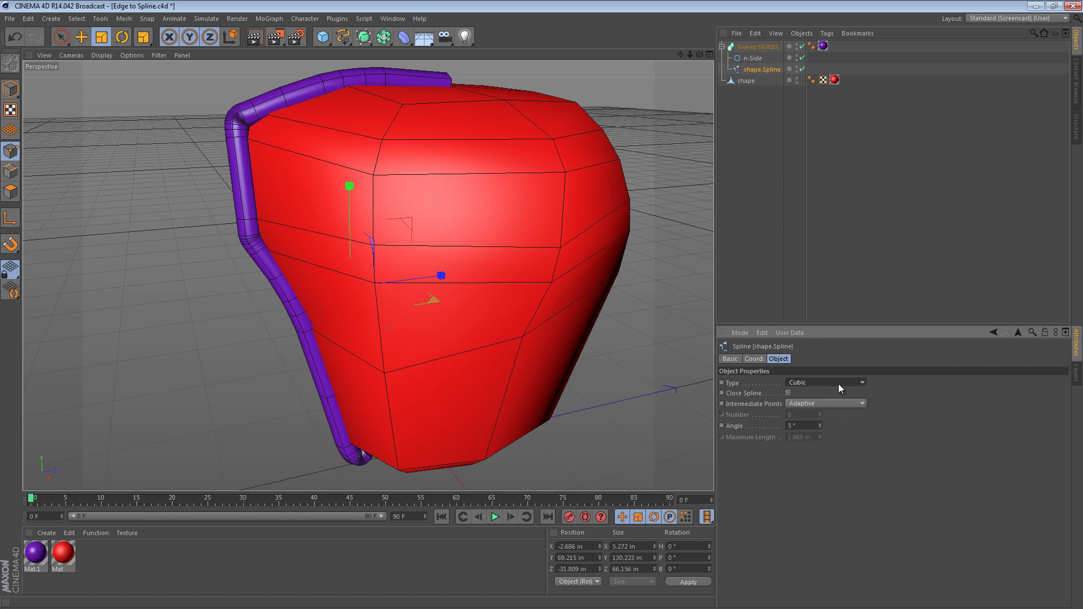
{"action": "scroll", "coordinate": [838, 383], "scroll_direction": "down", "scroll_amount": 1}
{"action": "scroll", "coordinate": [838, 384], "scroll_direction": "up", "scroll_amount": 1}
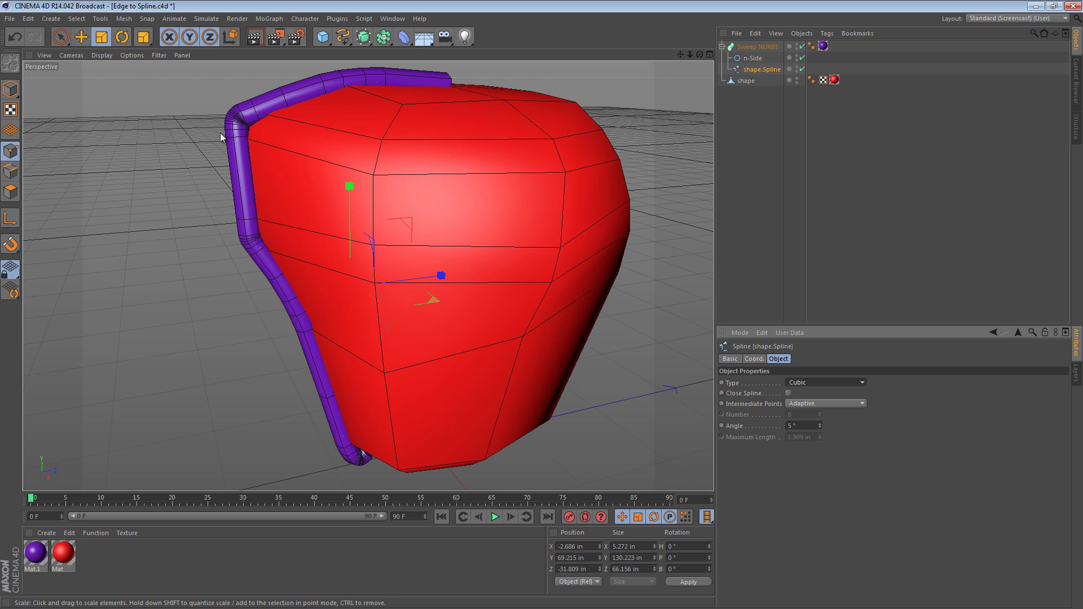
- Set shape.Spline's type back to Linear and deselect all objects
{"action": "left_click", "coordinate": [816, 383]}
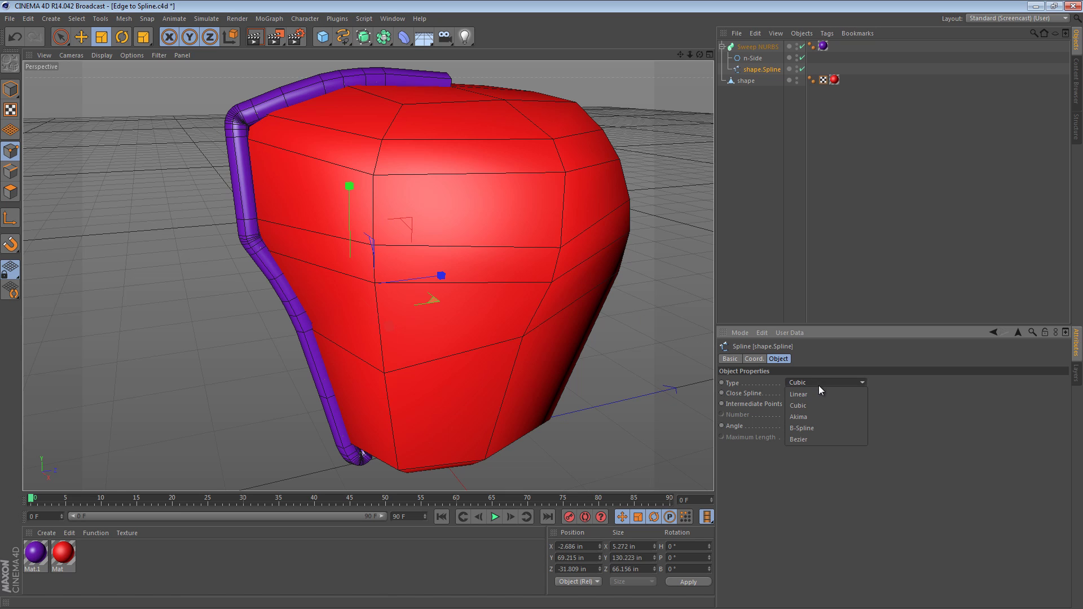
{"action": "left_click", "coordinate": [819, 395]}
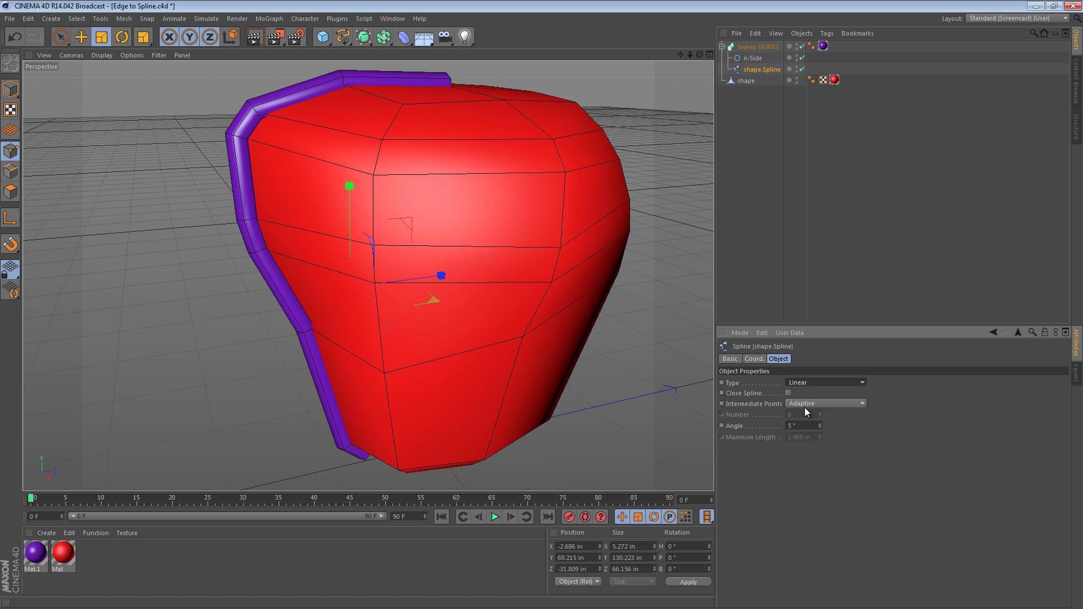
{"action": "left_click", "coordinate": [792, 233]}
{"action": "scroll", "coordinate": [479, 231], "scroll_direction": "down", "scroll_amount": 6}
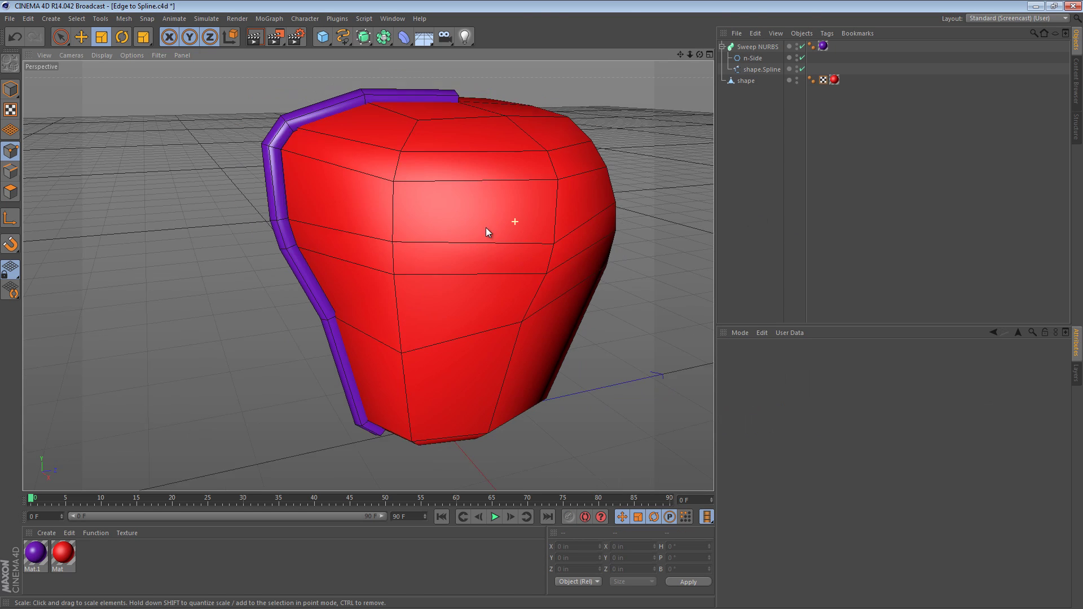
{"action": "left_click_drag", "start_coordinate": [386, 228], "coordinate": [448, 182], "text": "alt"}
{"action": "right_click_drag", "start_coordinate": [448, 182], "coordinate": [553, 191], "text": "alt"}
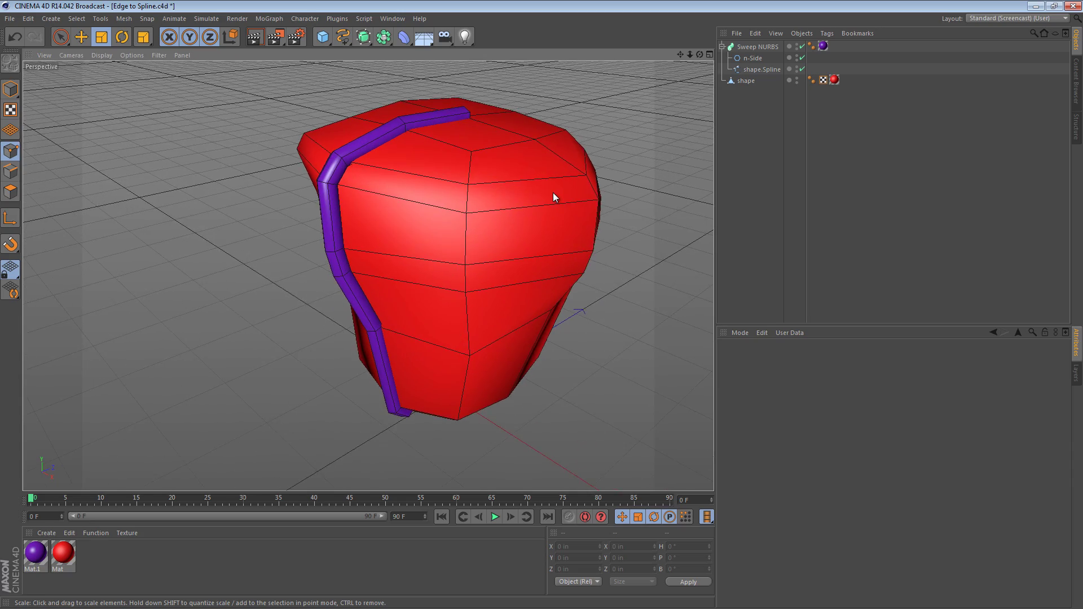
{"action": "middle_click_drag", "start_coordinate": [549, 192], "coordinate": [499, 203], "text": "alt"}
{"action": "mouse_move", "coordinate": [427, 242]}
{"action": "left_mouse_down", "text": "alt"}
{"action": "mouse_move", "coordinate": [464, 212]}
{"action": "mouse_move", "coordinate": [439, 205]}
{"action": "mouse_move", "coordinate": [486, 207]}
{"action": "mouse_move", "coordinate": [425, 238]}
{"action": "left_mouse_up", "text": "alt"}
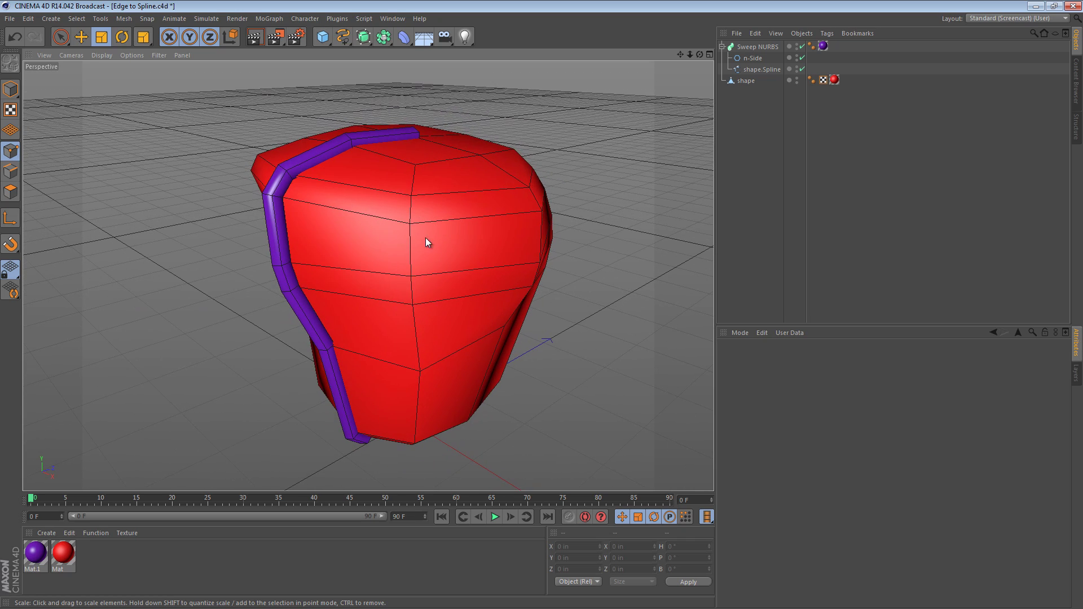
{"action": "left_click_drag", "start_coordinate": [302, 305], "coordinate": [365, 259], "text": "alt"}
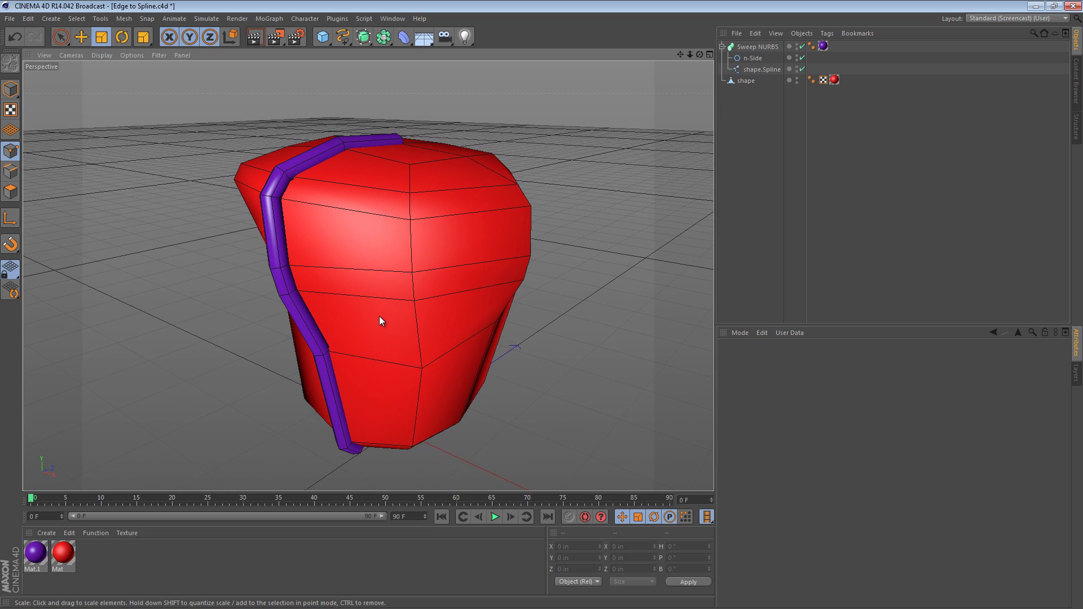